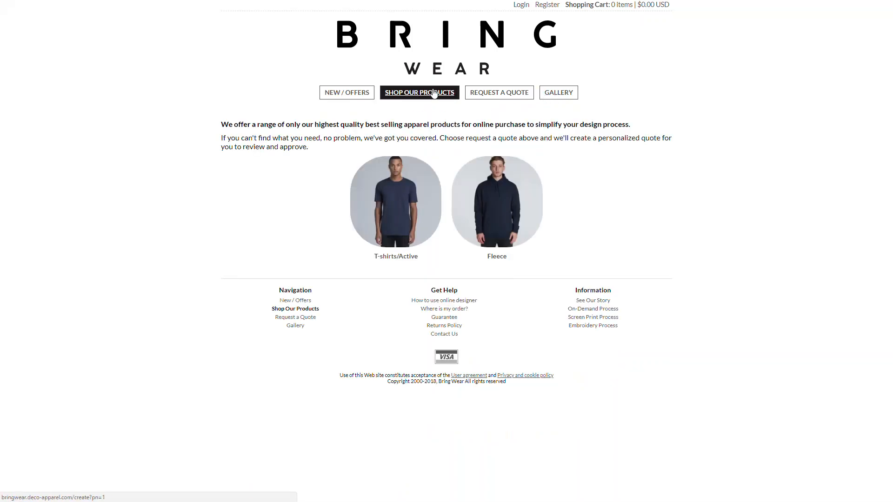
- Browse the store's T-shirts/Active category and its T-Shirts subcategory, and view the Gallery page
click(409, 199)
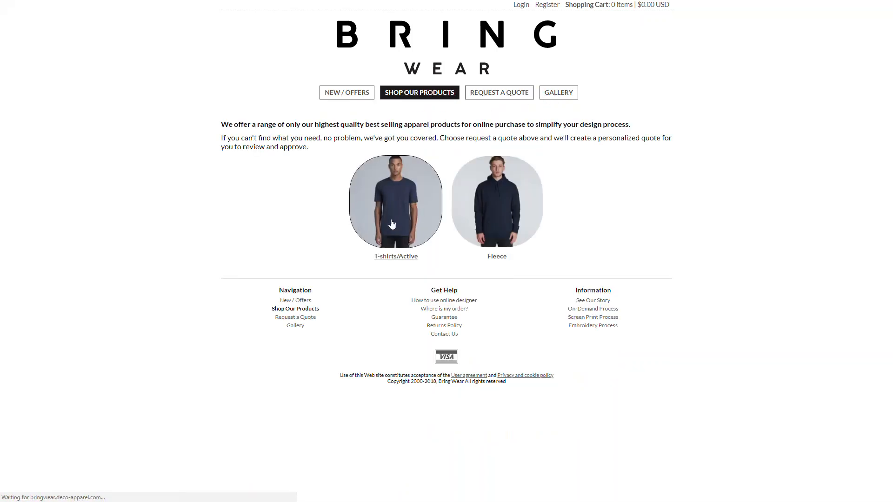
click(389, 205)
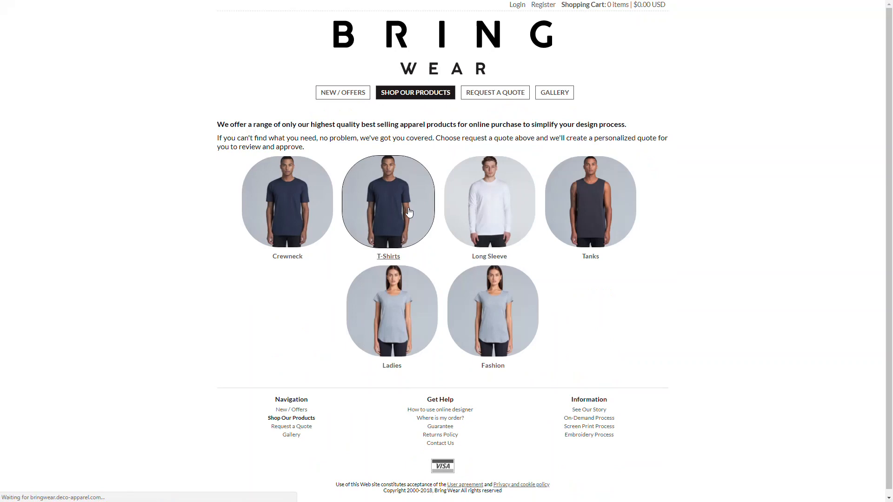
click(566, 94)
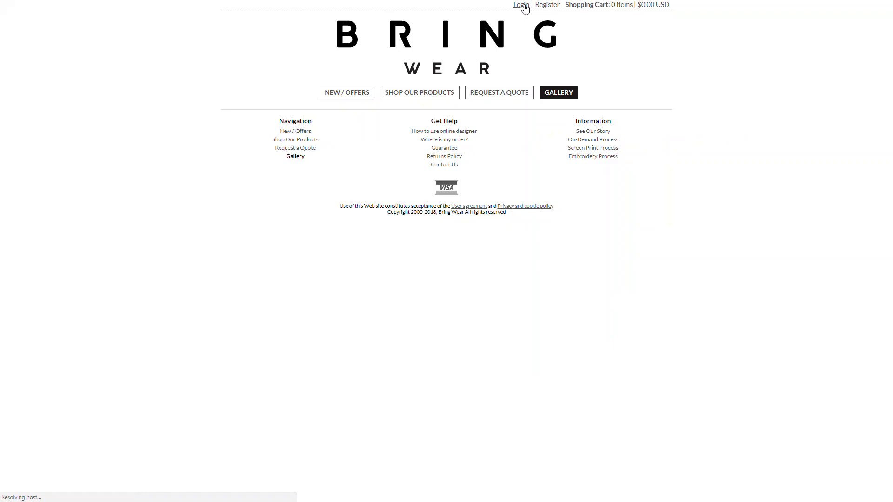
- Log in to the Bring Wear store with the administrator's username and account password
click(523, 6)
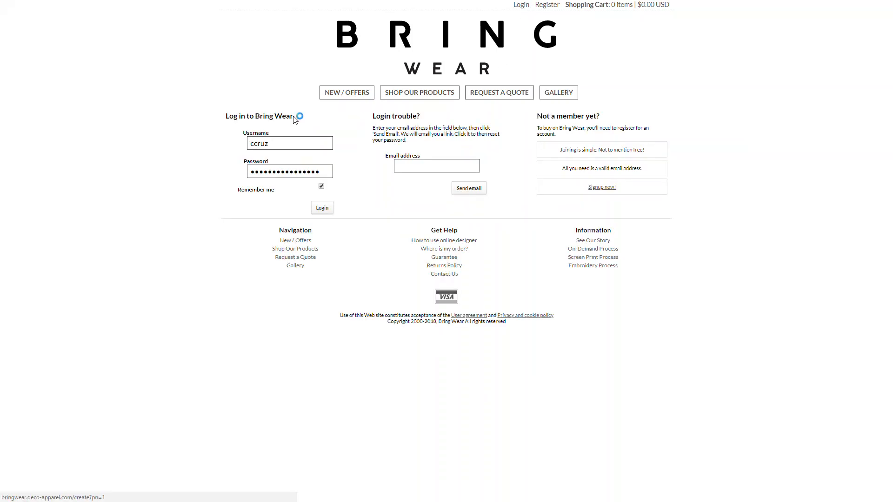
double_click(301, 142)
text(bring)
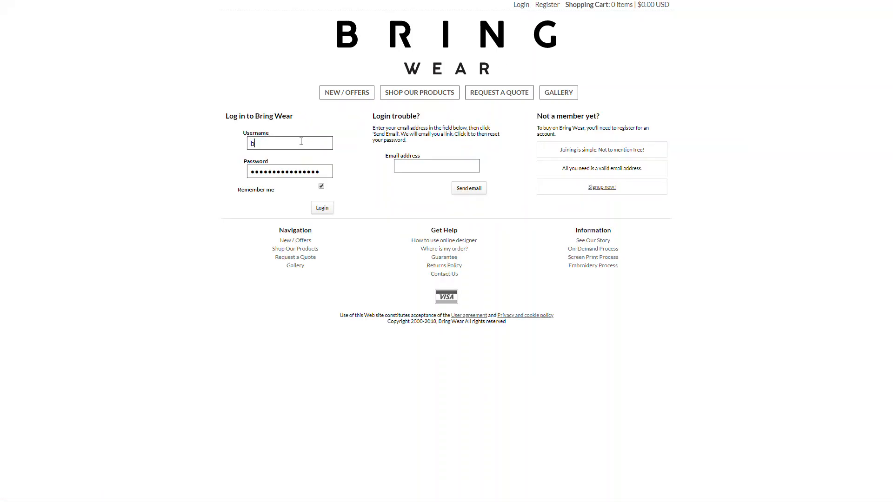
text(wear)
key(Tab)
text(•••••••••)
click(321, 208)
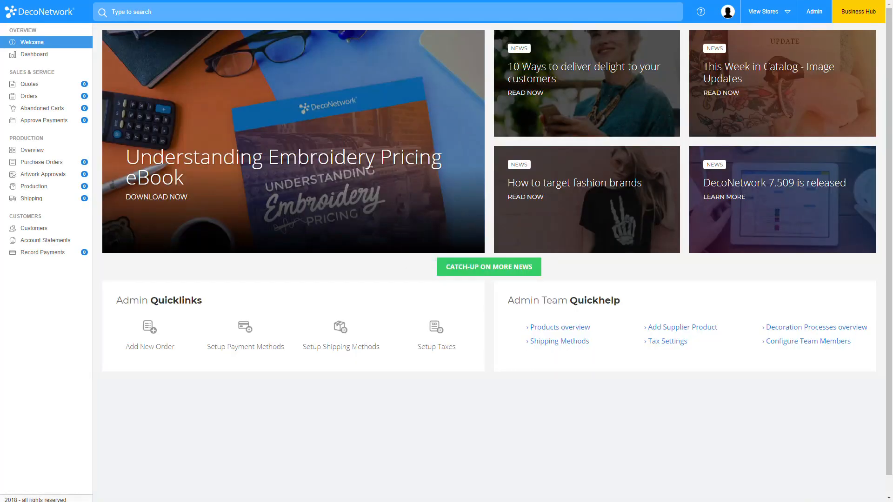
- Open the Admin area and view its help information with support resources and software version
click(811, 10)
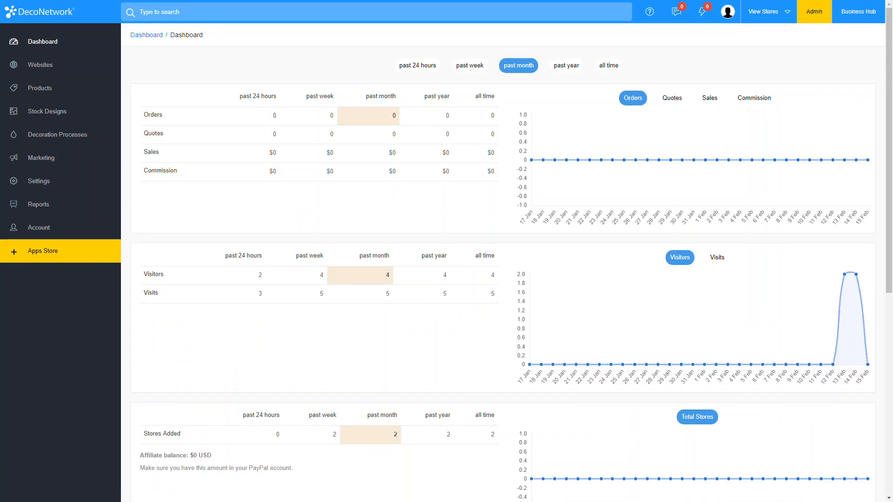
click(649, 12)
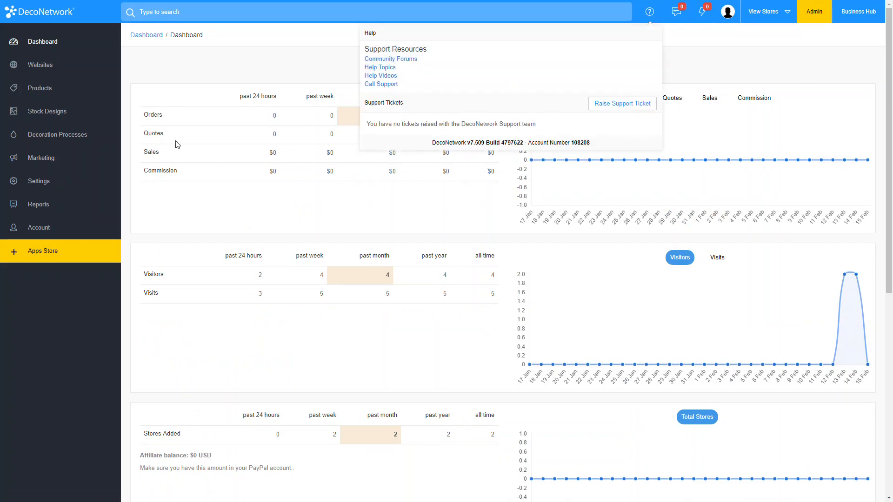
- Open the bringwear.deco-apparel.com store from the website list and view its template CSS and HTML customization
click(42, 70)
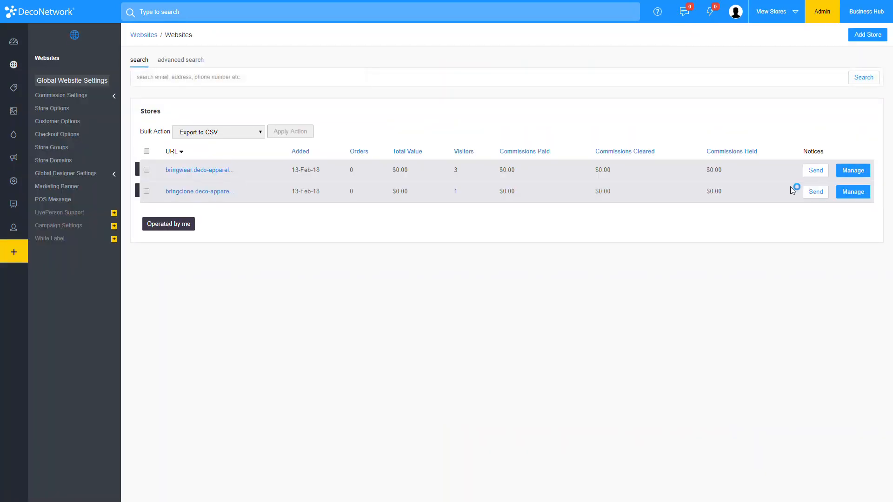
click(189, 172)
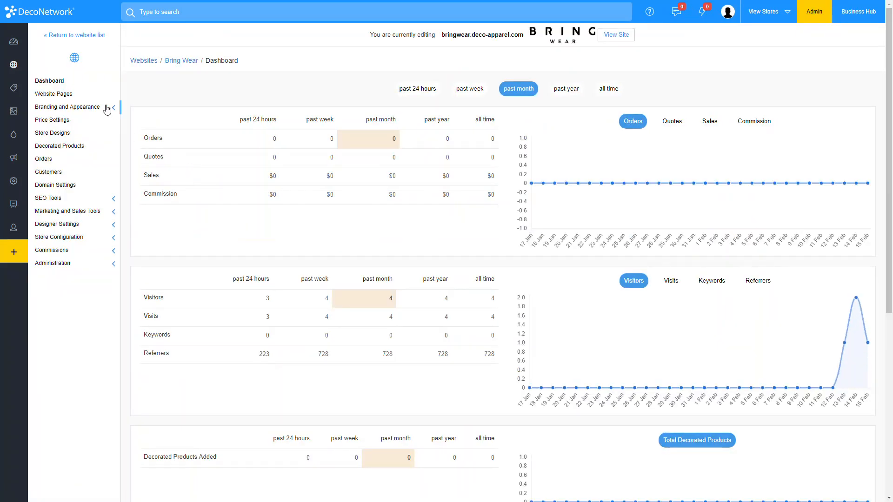
click(106, 109)
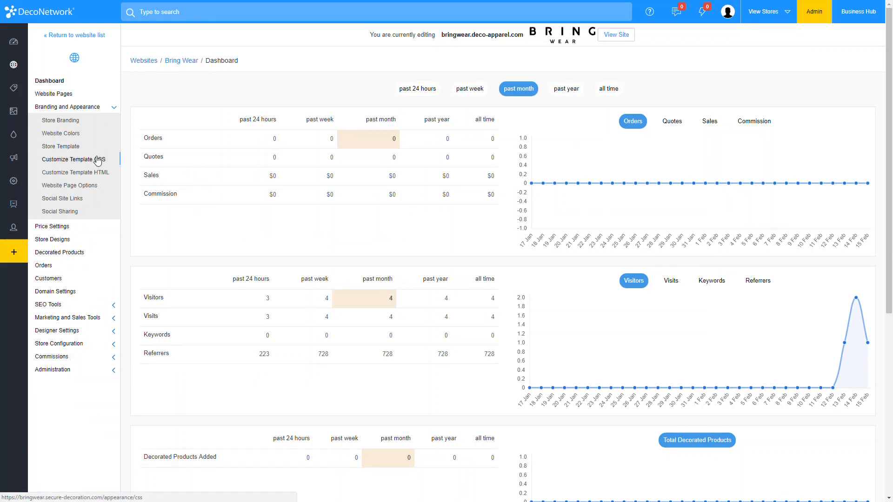
click(100, 162)
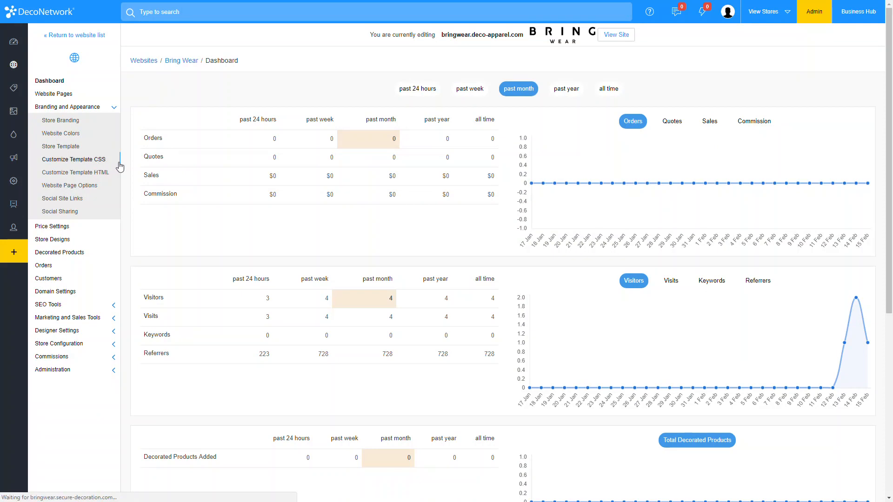
click(94, 174)
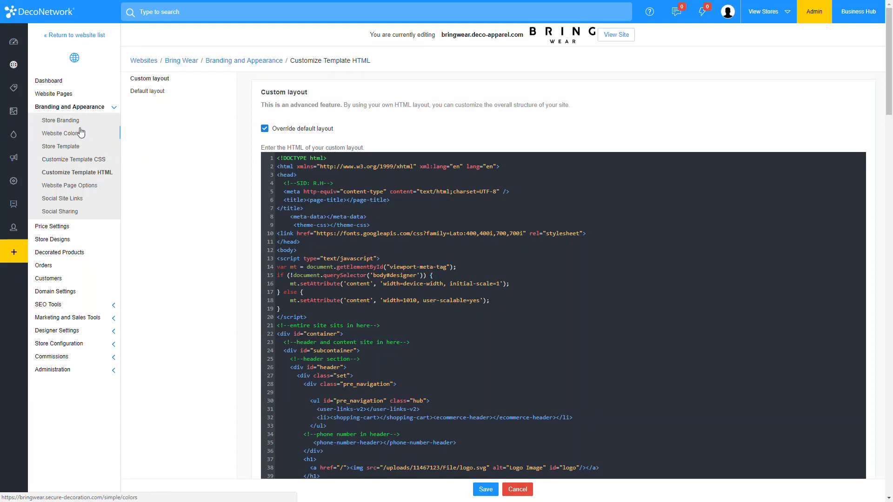
- Open the store's website pages and examine the Spring Offer banner slide on the New / Offers page
click(76, 95)
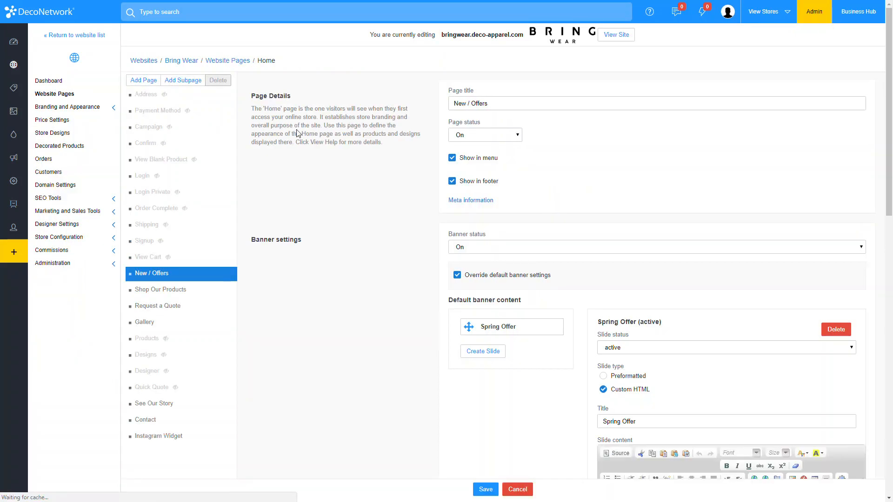
scroll(451, 340, down, 2)
scroll(451, 339, down, 4)
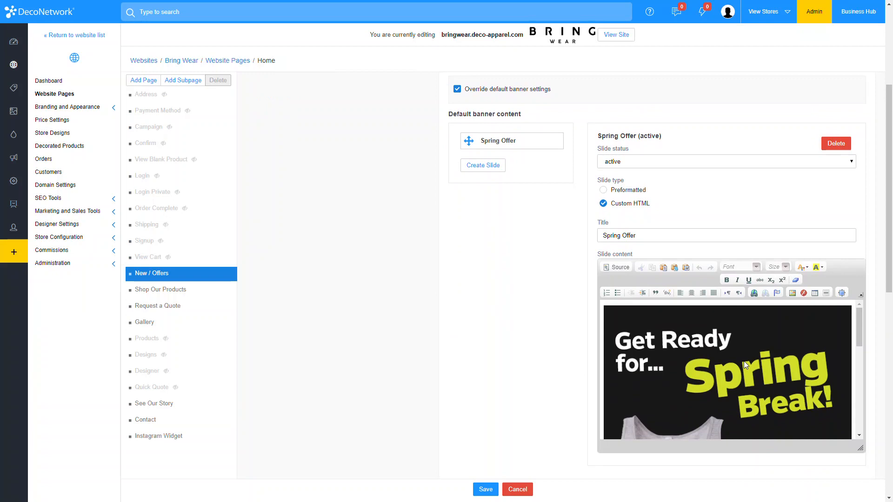
click(716, 370)
scroll(651, 358, down, 3)
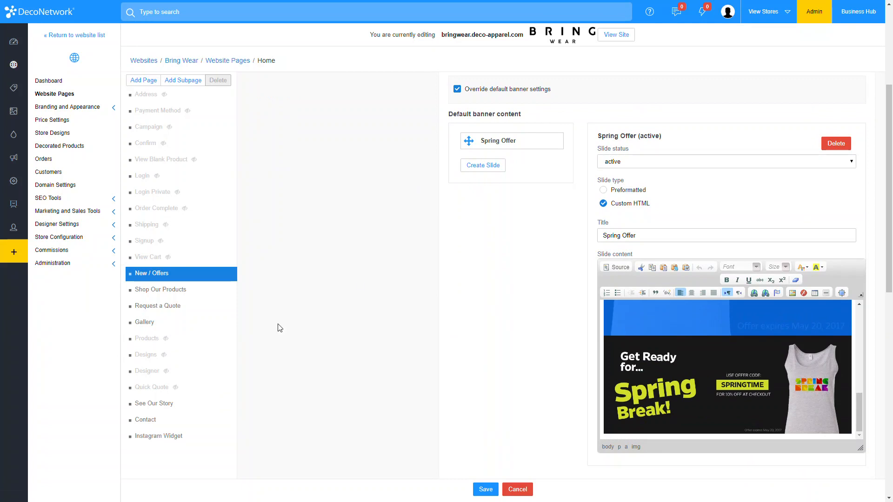
- View the live Bring Wear site, close it and return to the New / Offers page settings
click(612, 38)
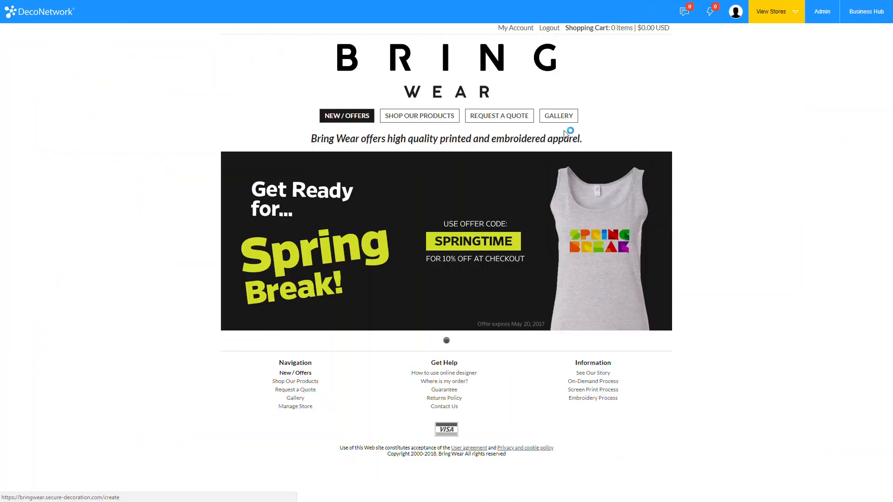
key(ctrl+w)
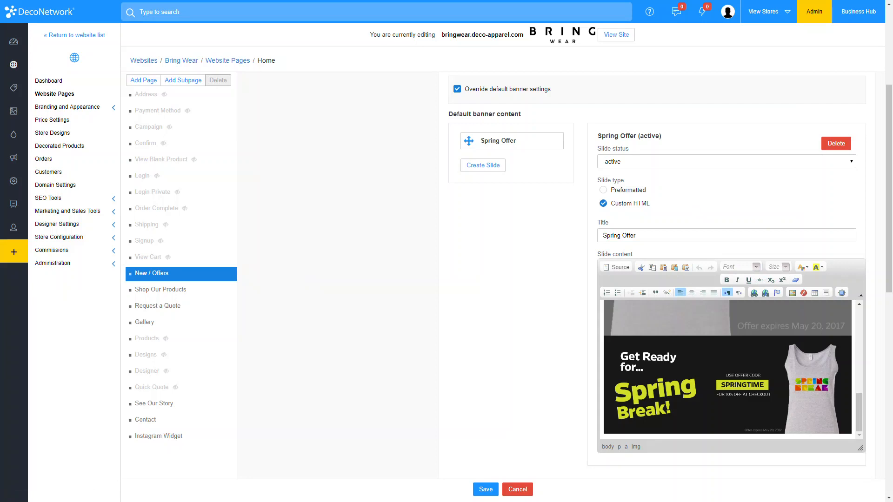
scroll(375, 277, up, 2)
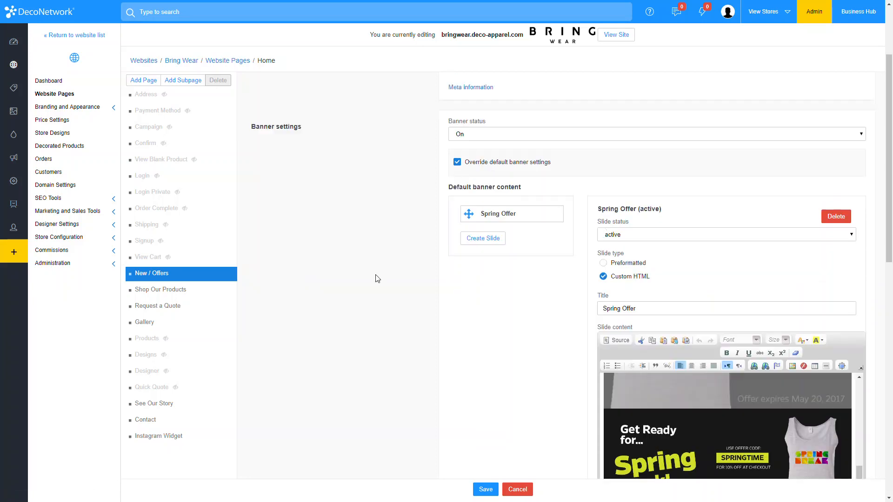
scroll(600, 105, up, 2)
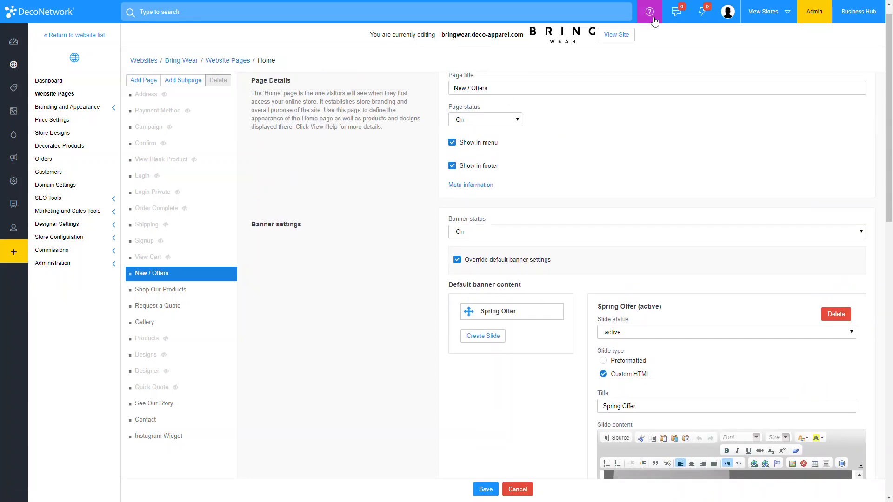
- Return to the Bring Wear store dashboard and check the software version in the help information
click(57, 84)
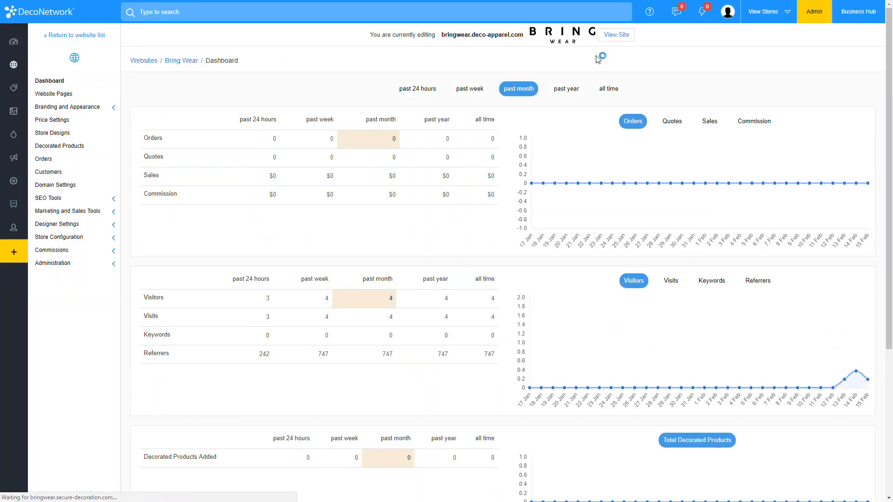
click(657, 11)
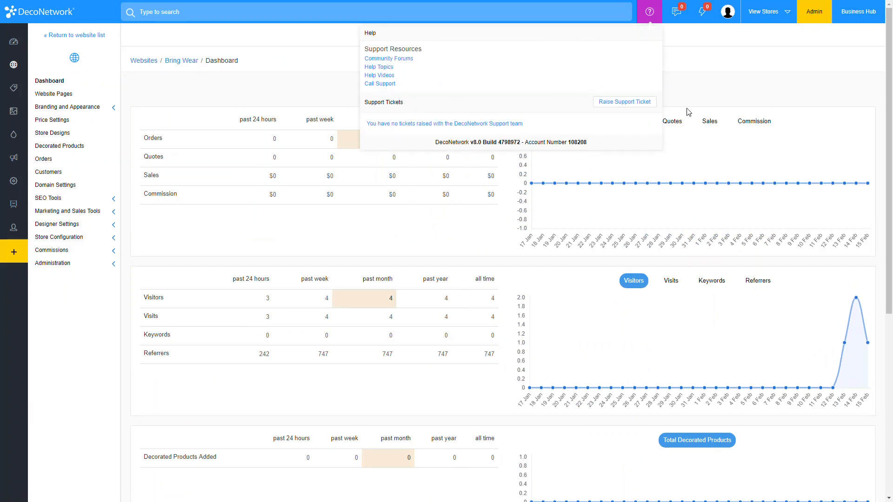
click(718, 94)
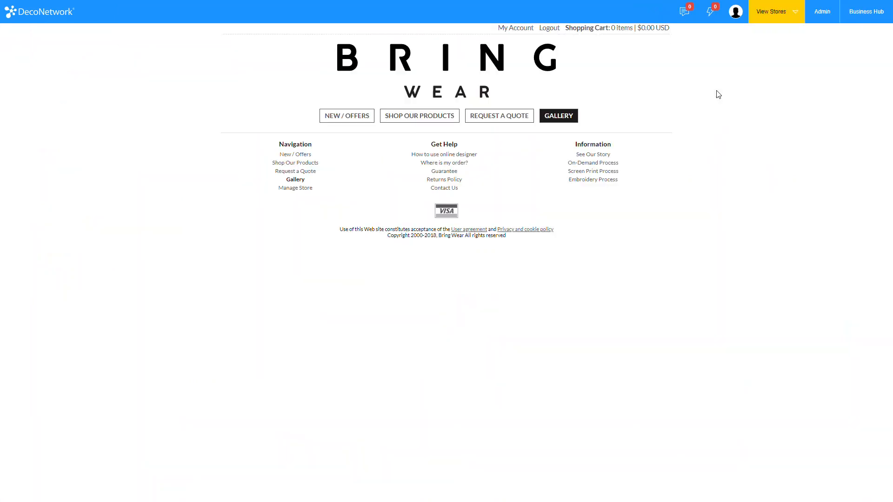
- View the storefront's home page and reload it to check the existing design
click(394, 86)
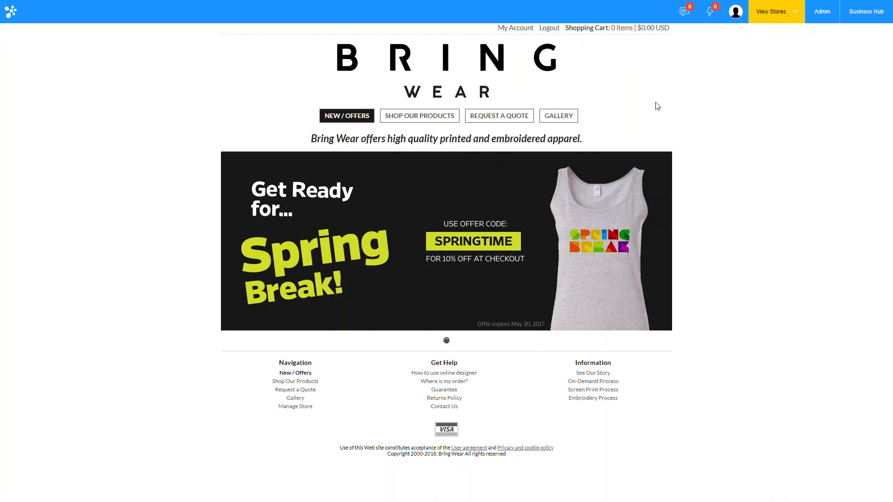
key(F5)
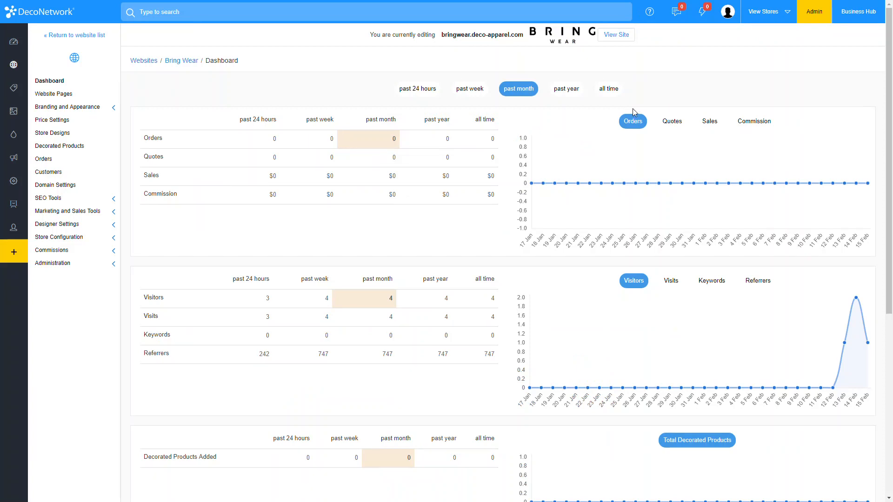
- Review the store's branding options and open its Website Pages settings from the dashboard
click(61, 108)
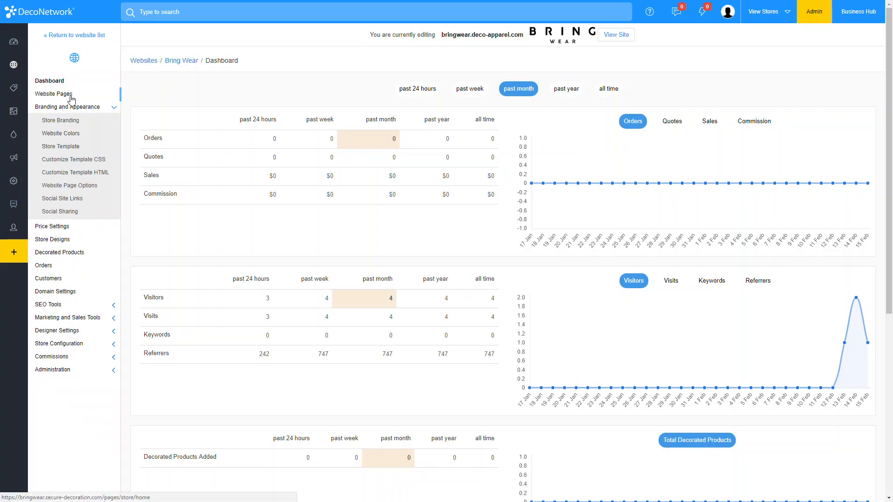
click(71, 98)
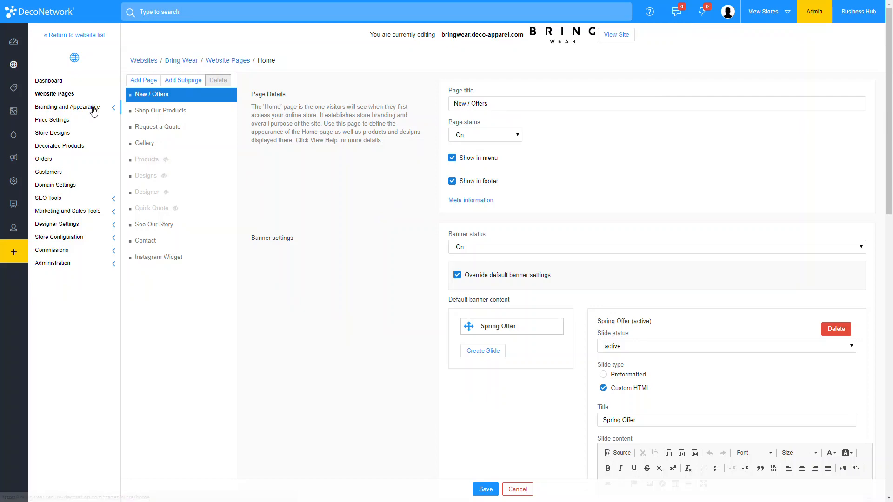
- Change the store template to Fashion Theme, apply it to the website and close the progress dialog
click(94, 110)
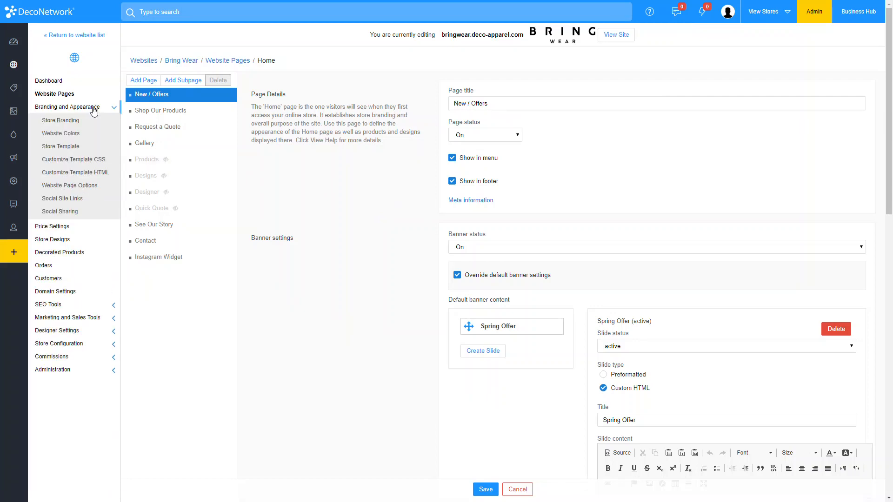
click(82, 149)
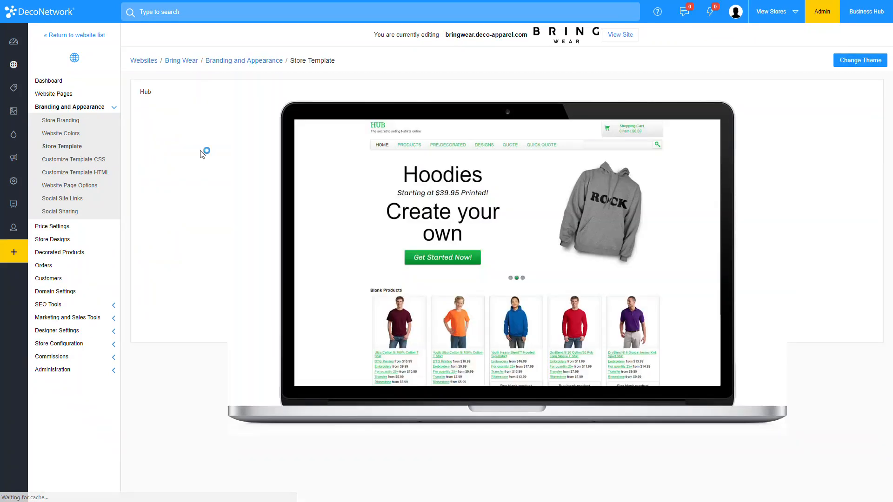
click(856, 68)
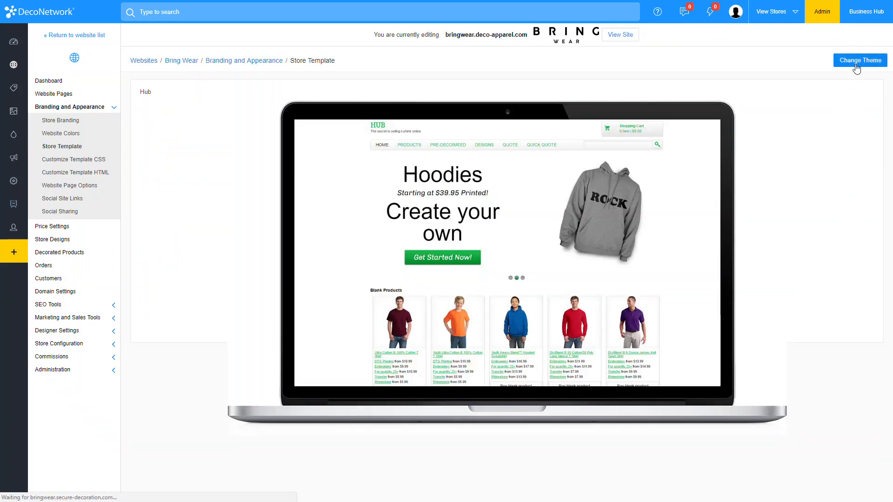
click(404, 153)
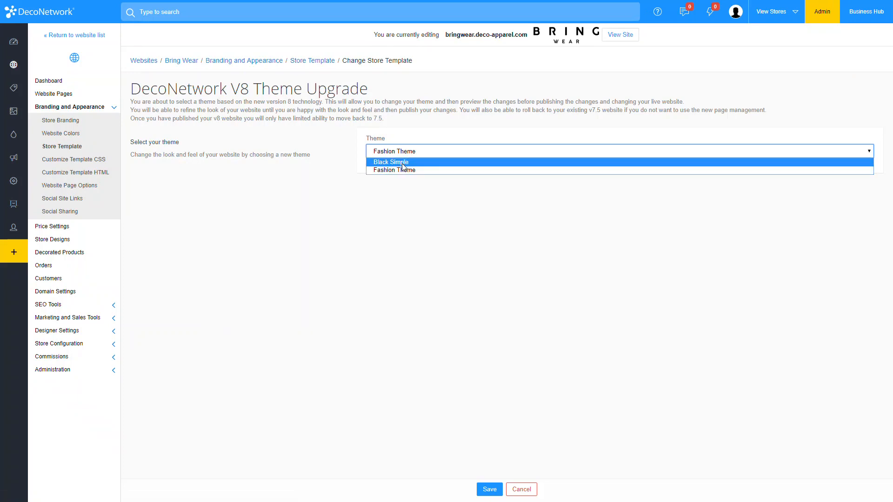
click(402, 170)
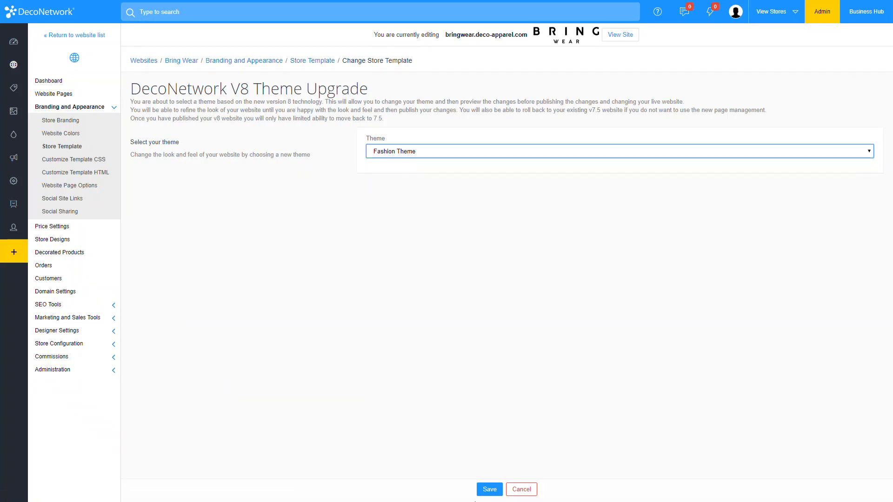
click(481, 494)
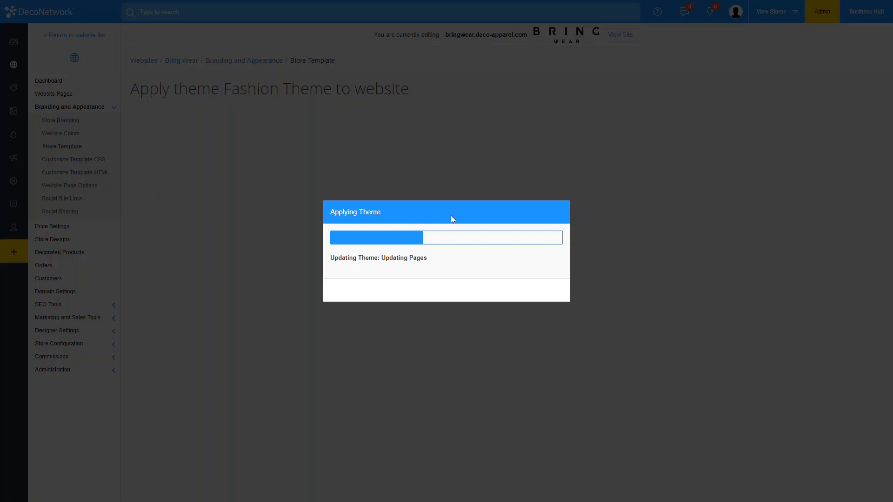
click(445, 300)
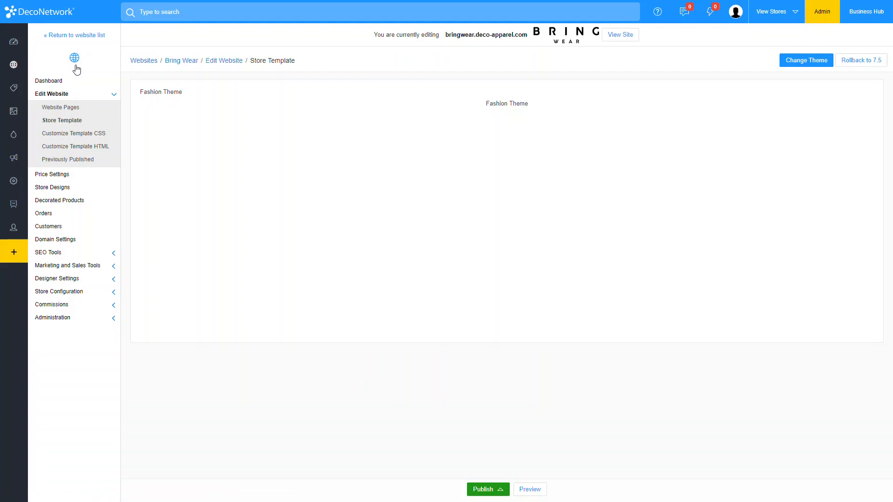
- Open the website's Home page in the visual page editor
click(74, 112)
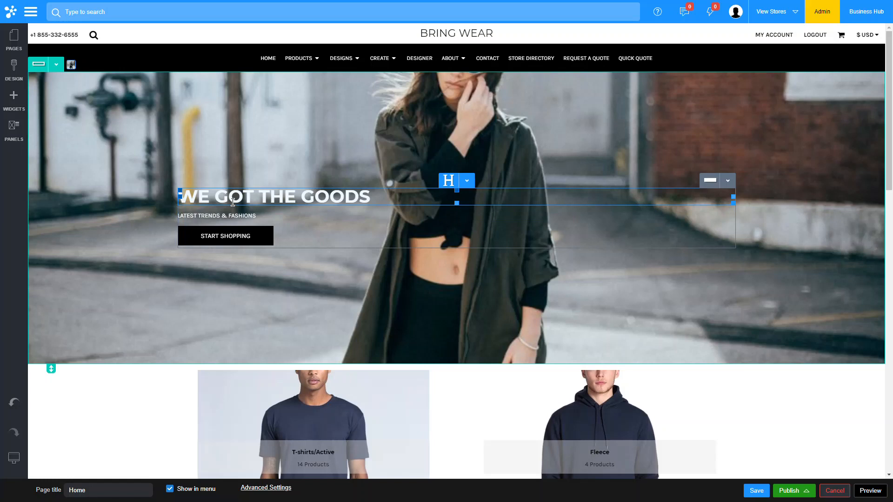
- Set the site's logo image to logo.png from the store's own uploaded images
click(256, 244)
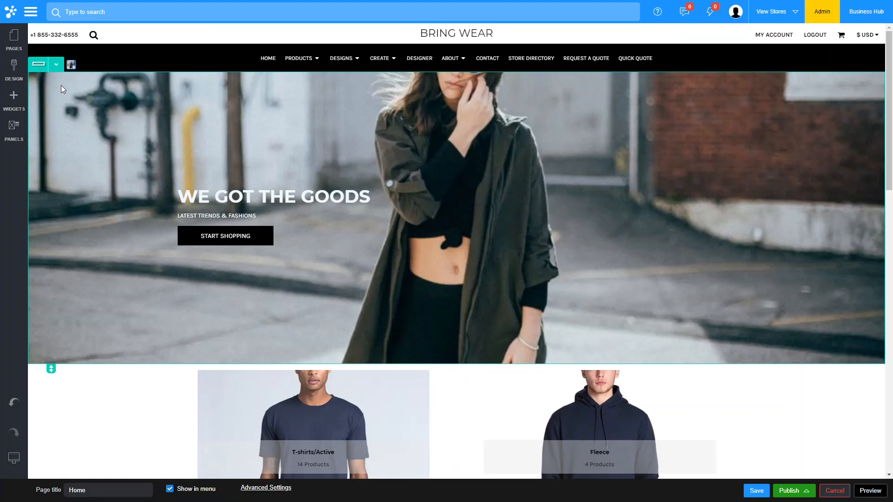
click(14, 39)
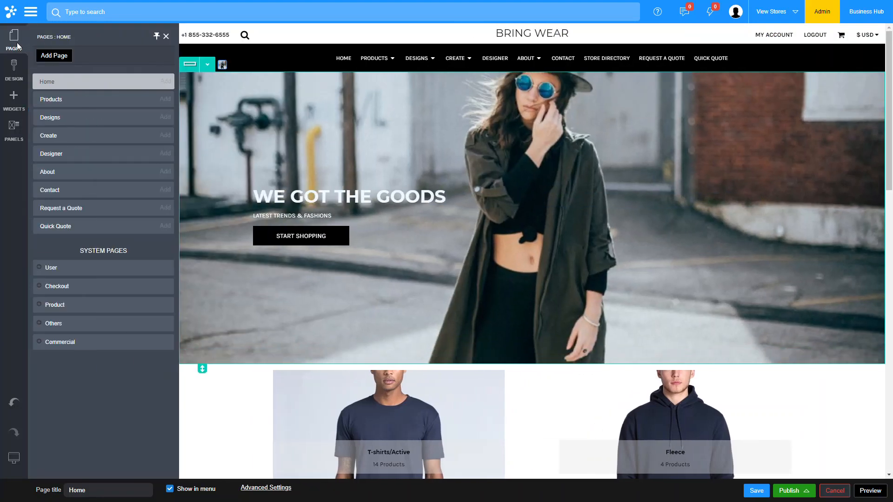
click(18, 77)
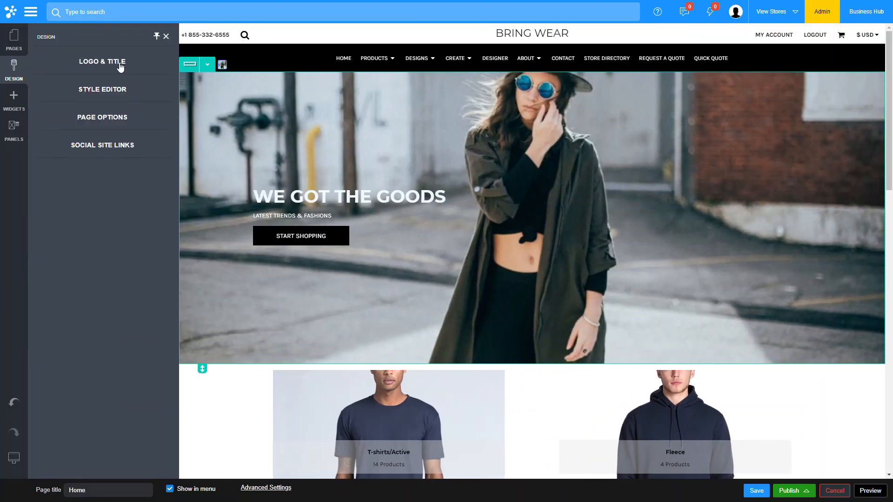
click(119, 66)
click(125, 205)
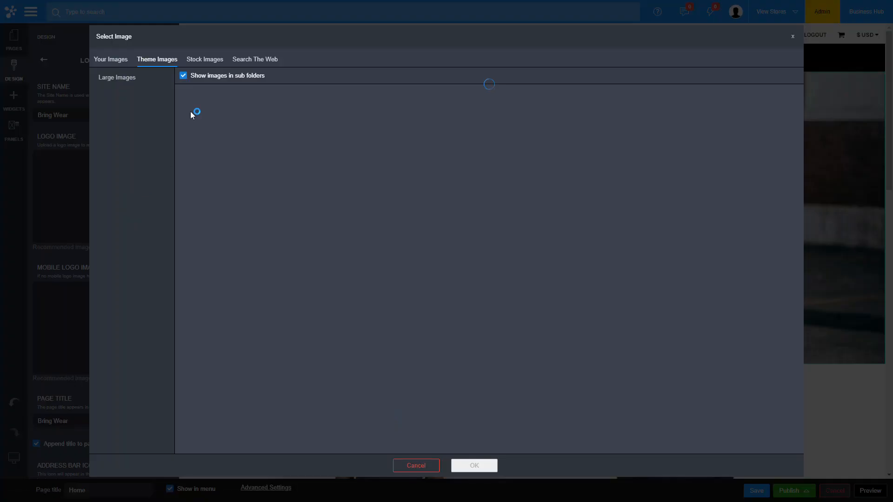
click(118, 68)
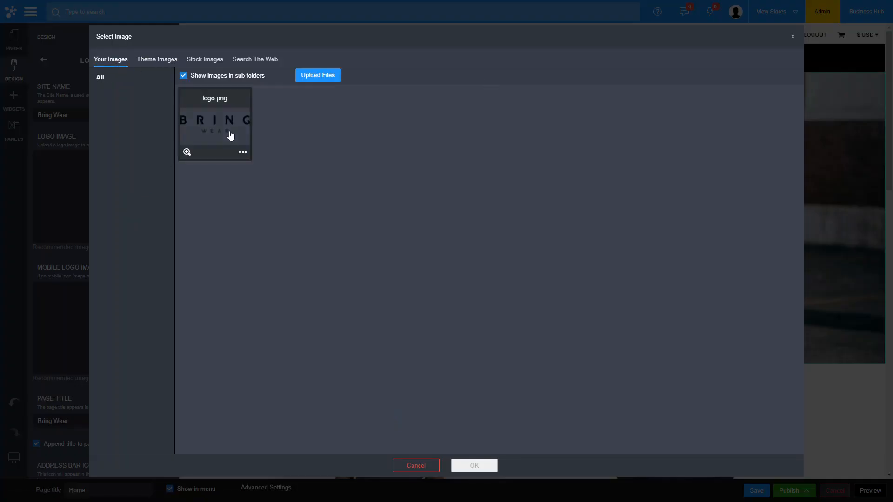
click(229, 135)
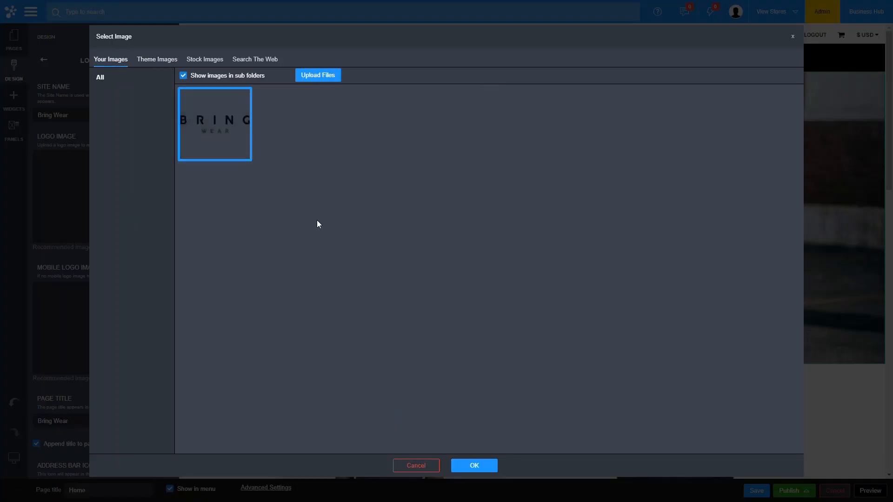
click(470, 467)
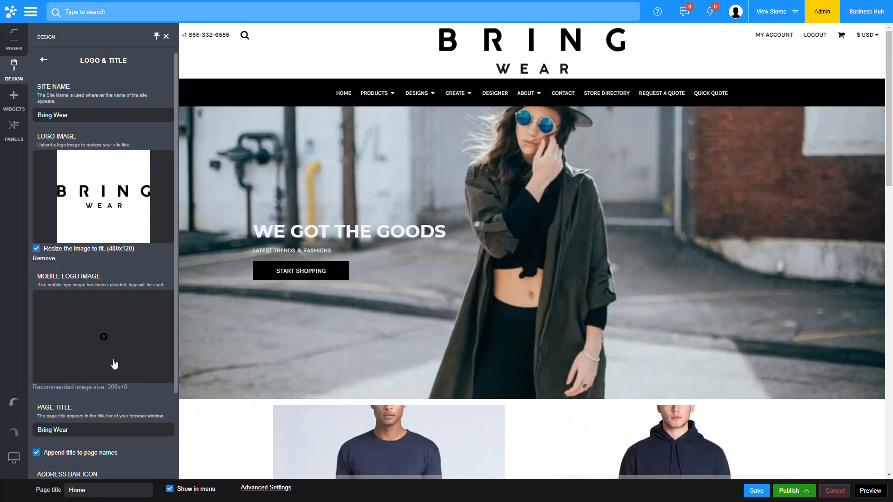
- Use logo.png as the mobile logo image as well
click(113, 338)
click(110, 63)
click(199, 146)
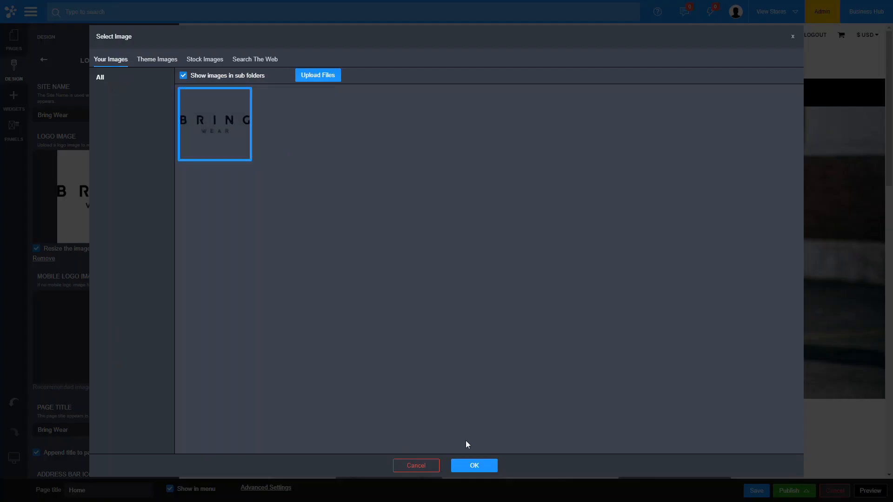
click(474, 467)
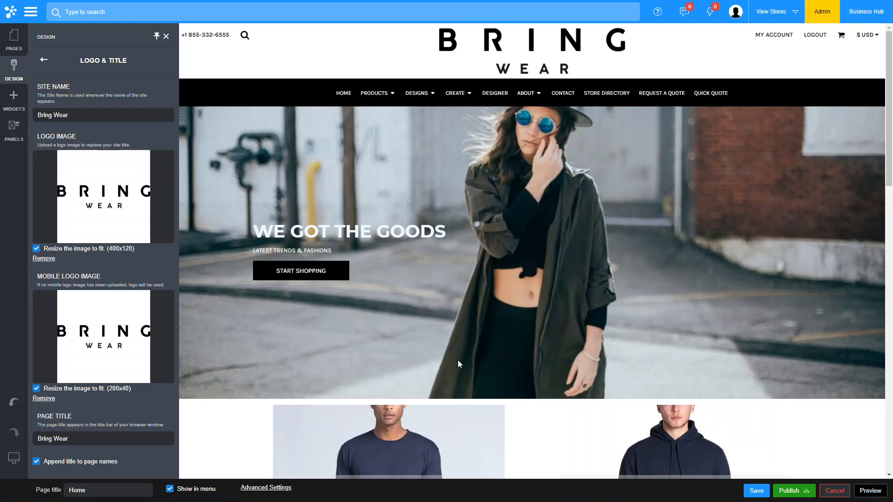
- In the page options, hide the header's telephone number, search box and currency selector
click(44, 62)
click(95, 122)
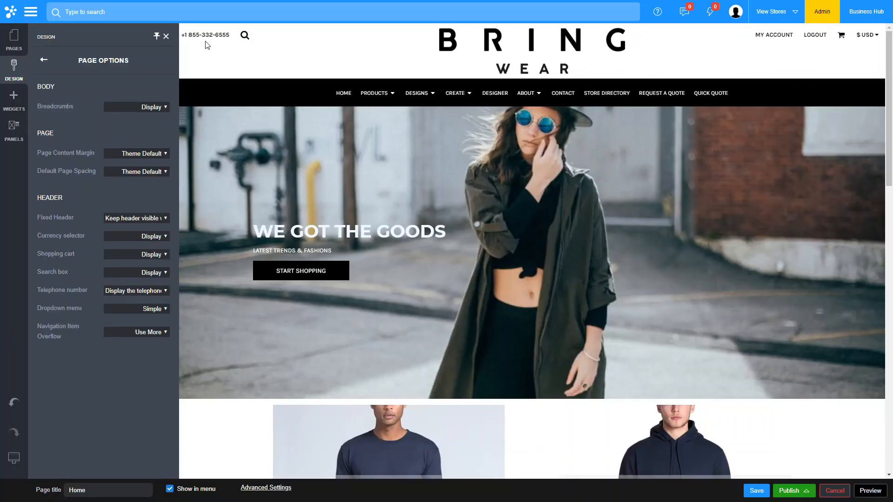
click(130, 291)
click(130, 307)
click(127, 272)
click(129, 289)
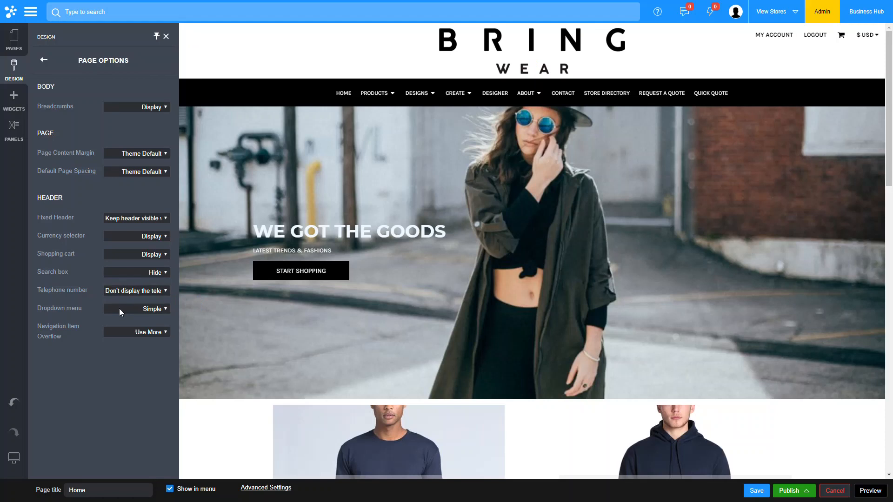
click(134, 254)
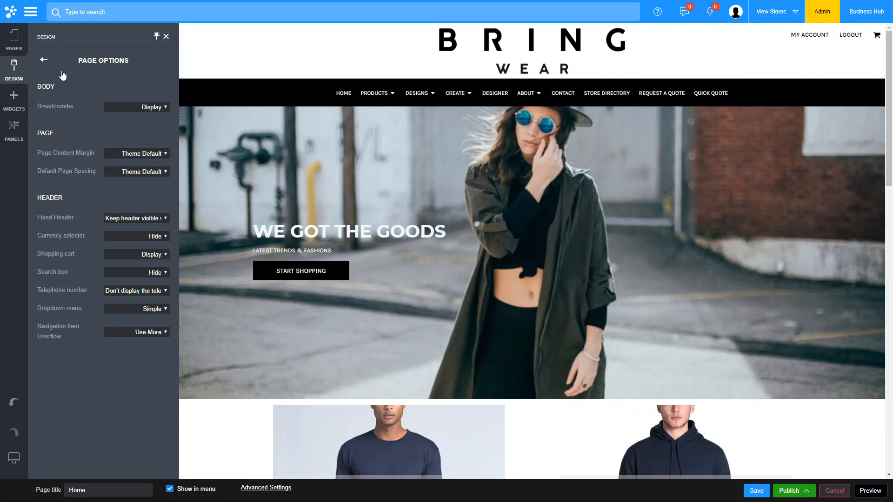
- Examine the style editor's colour and font settings for the header, body, headings, footer, buttons and designer
click(44, 59)
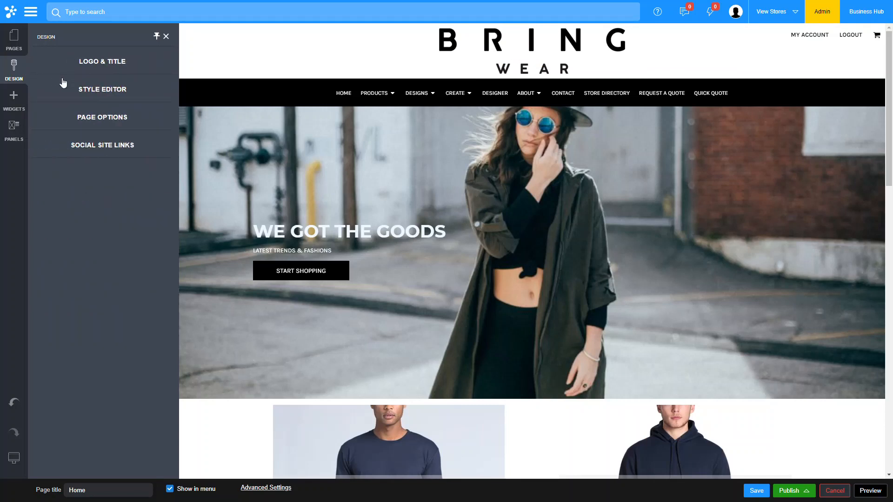
click(113, 91)
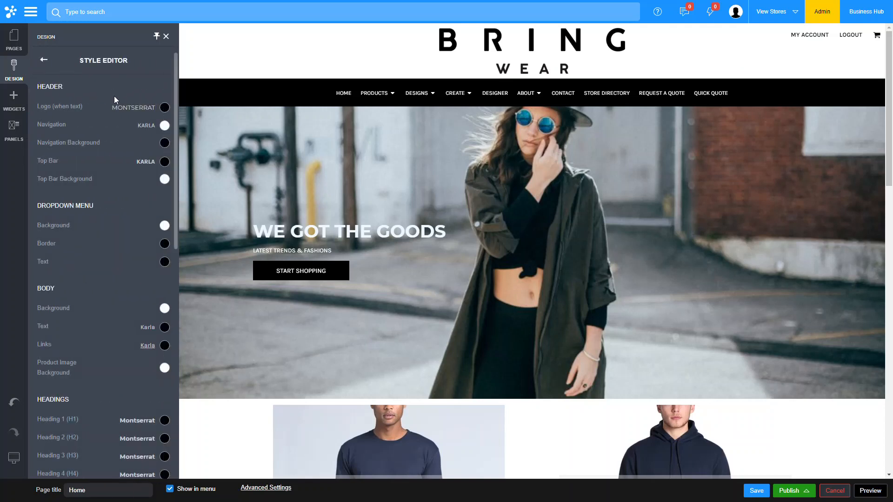
scroll(132, 179, down, 7)
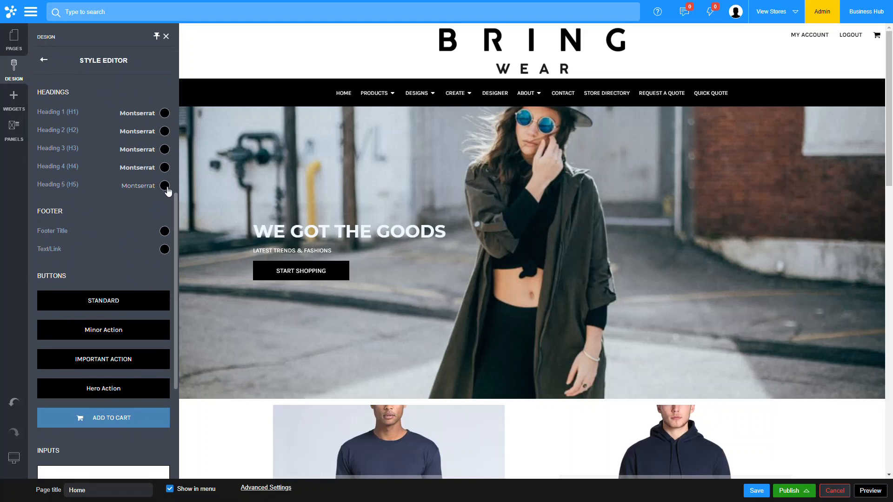
scroll(167, 190, down, 2)
scroll(167, 187, down, 2)
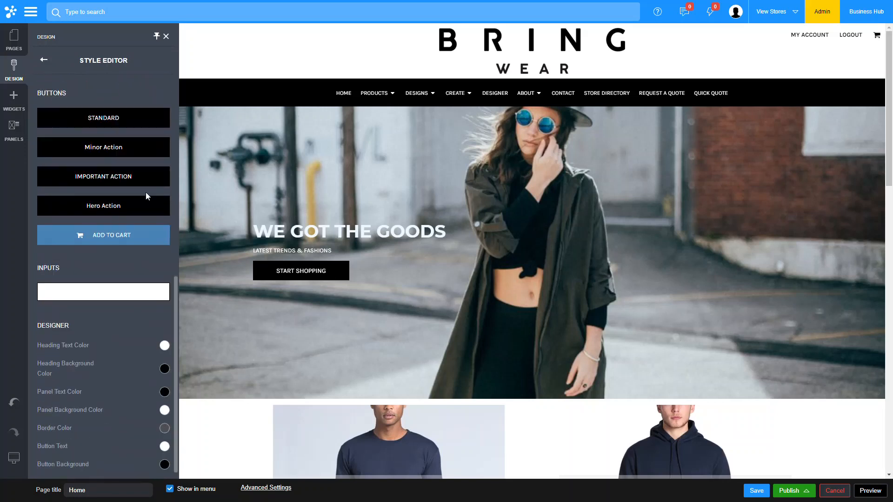
scroll(107, 260, up, 8)
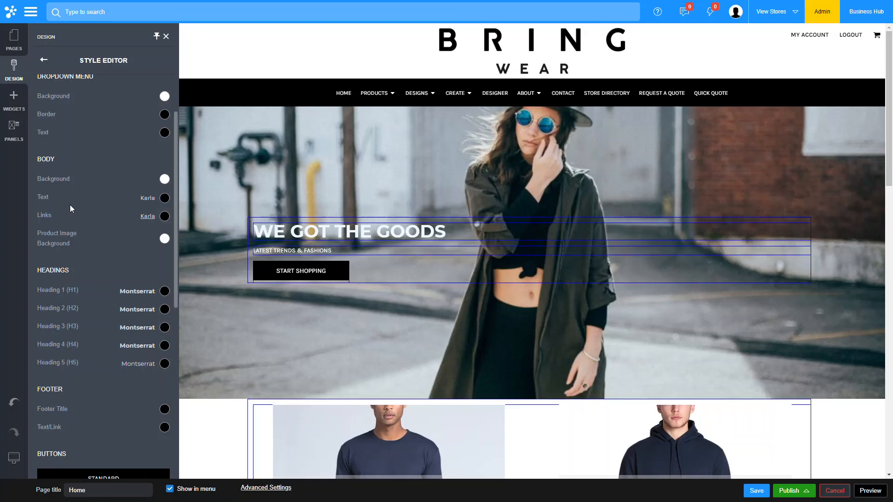
scroll(70, 205, up, 3)
scroll(71, 207, up, 1)
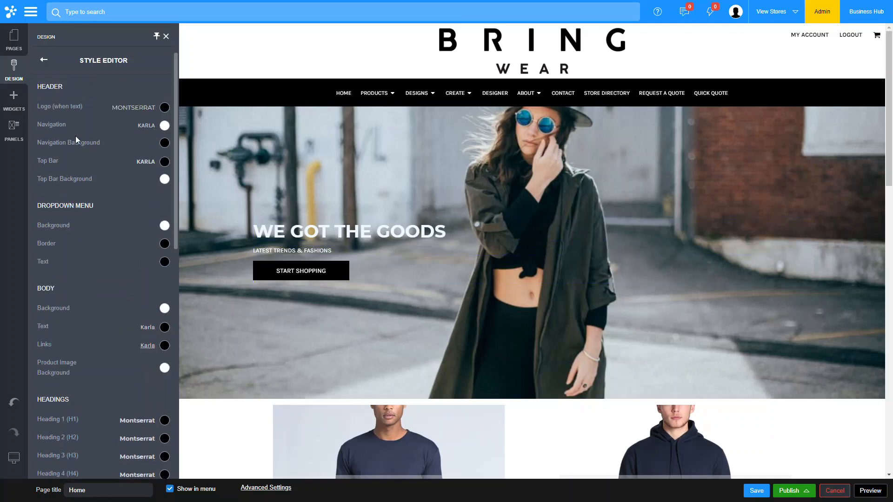
- Set the header's navigation background colour to White and the navigation text colour to Black
click(165, 144)
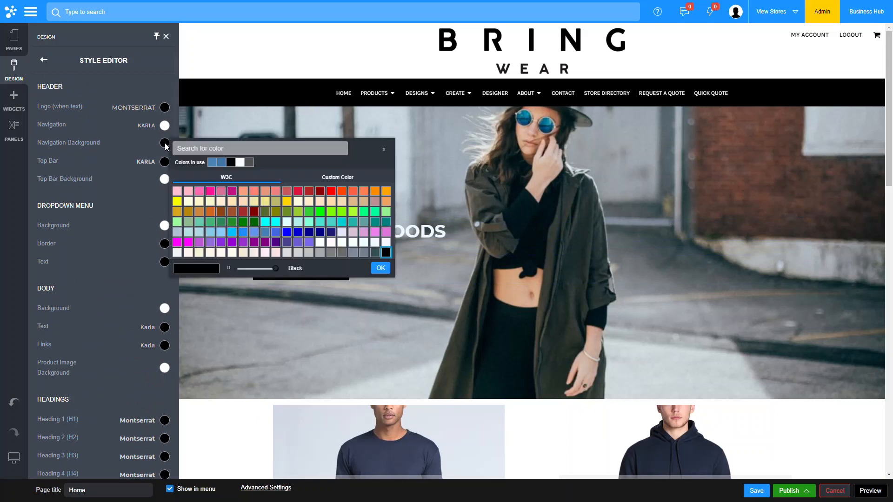
click(241, 162)
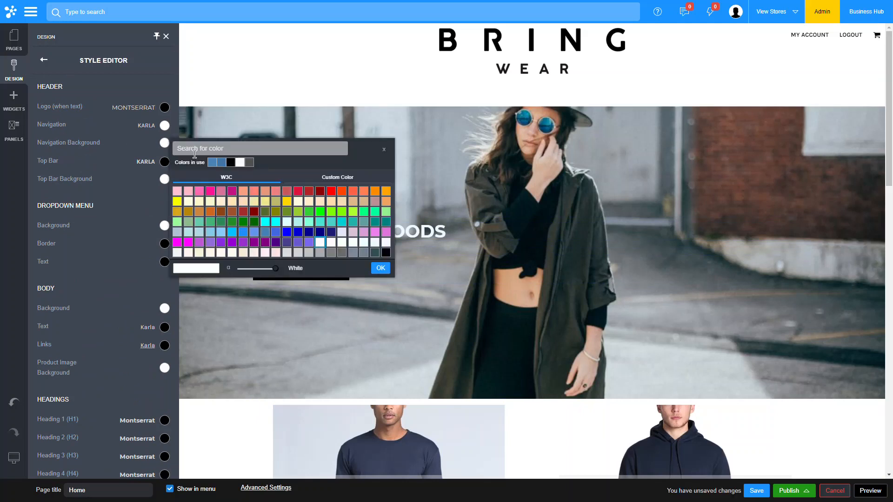
click(167, 126)
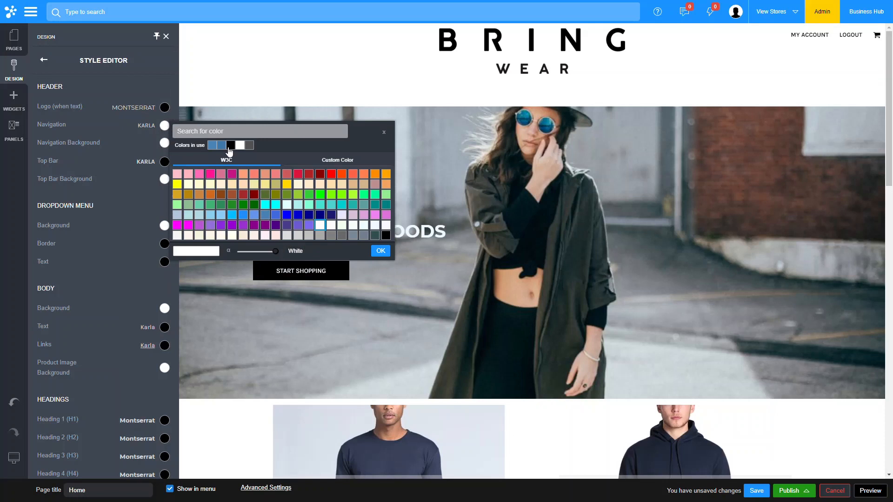
click(231, 145)
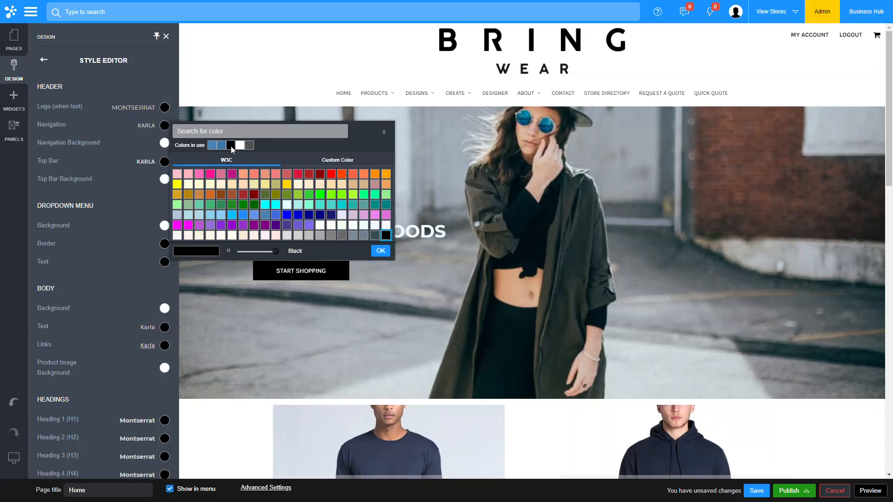
- Increase the header navigation's Karla font size to 16 and close the font settings
click(145, 126)
click(145, 127)
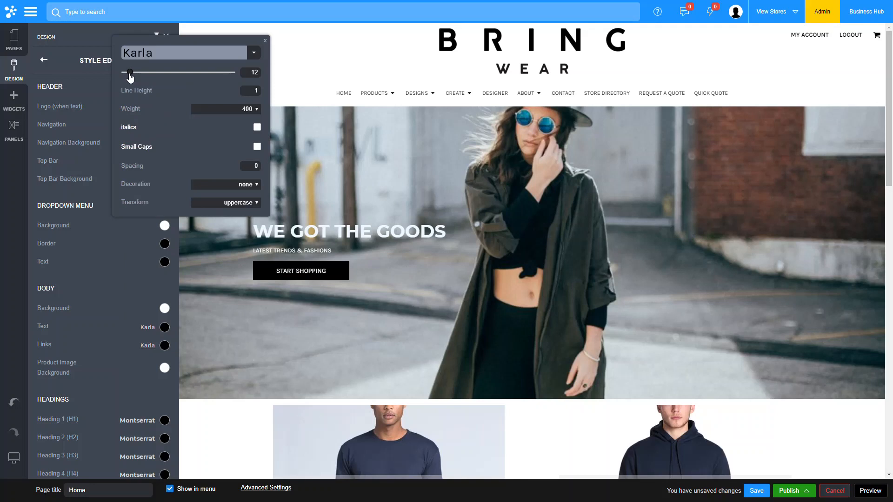
drag(129, 78, 133, 77)
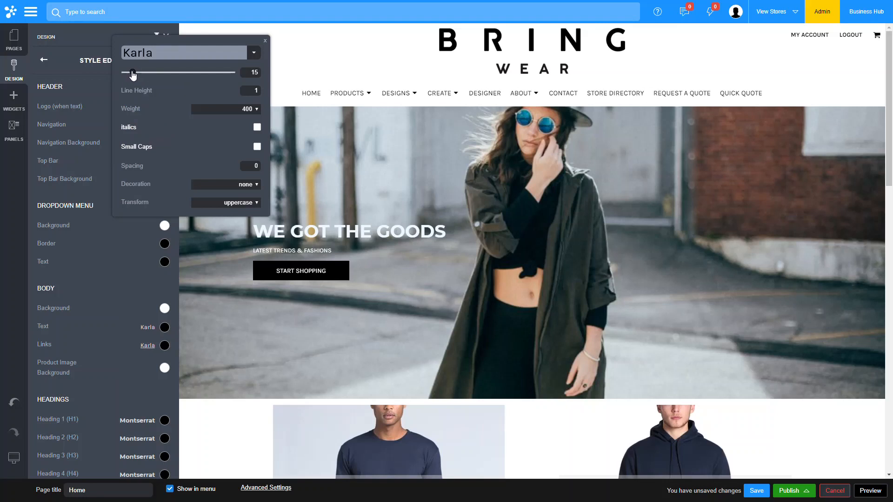
drag(133, 76, 134, 75)
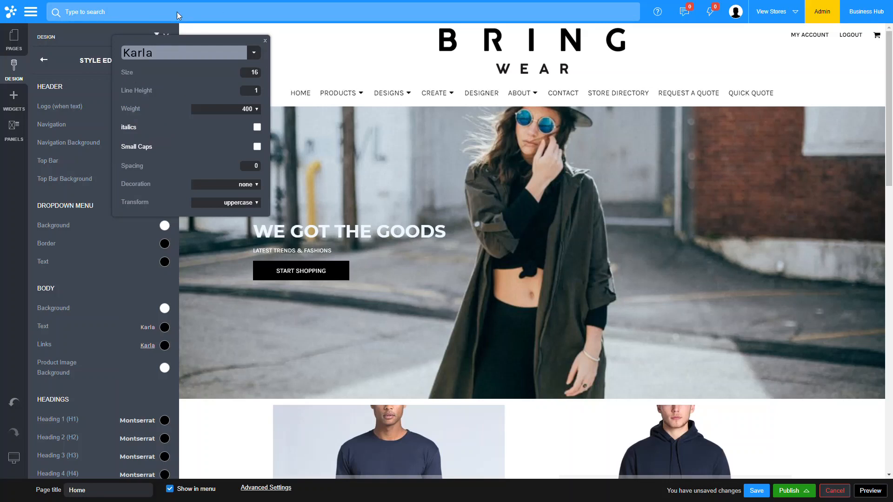
click(79, 30)
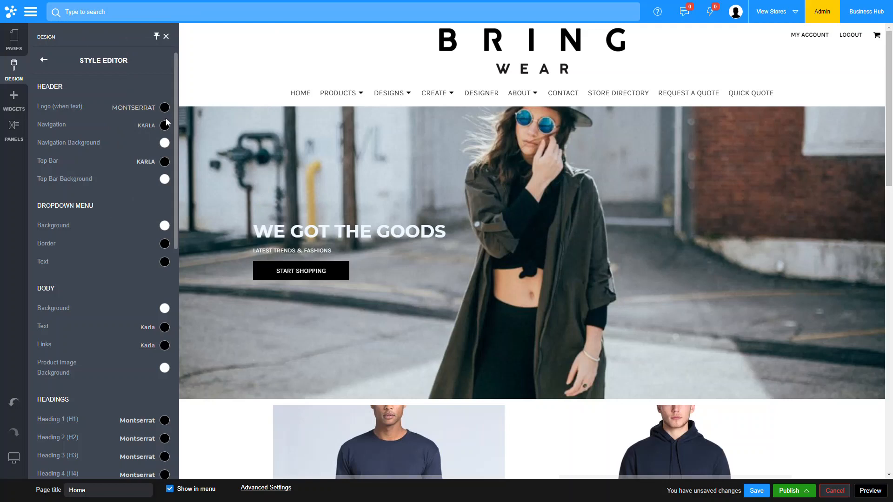
- Leave the style editor, save the Home page with its design changes and dismiss the save dialog
scroll(143, 175, down, 1)
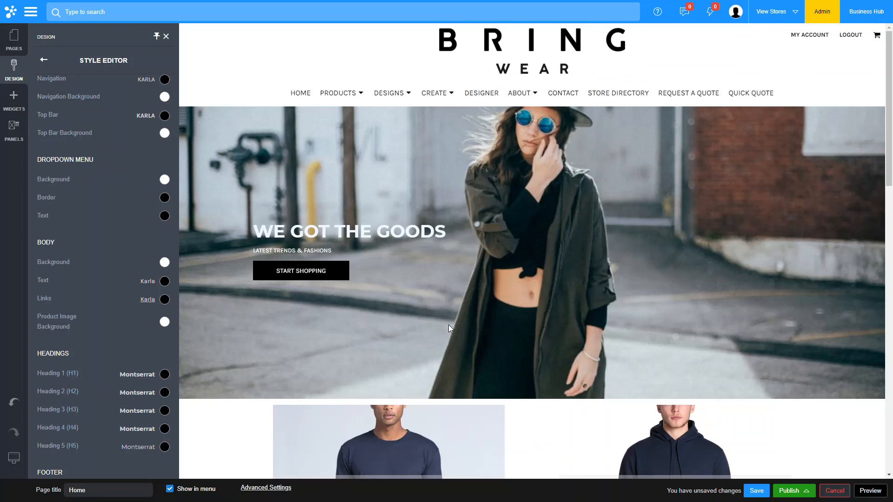
scroll(448, 324, down, 5)
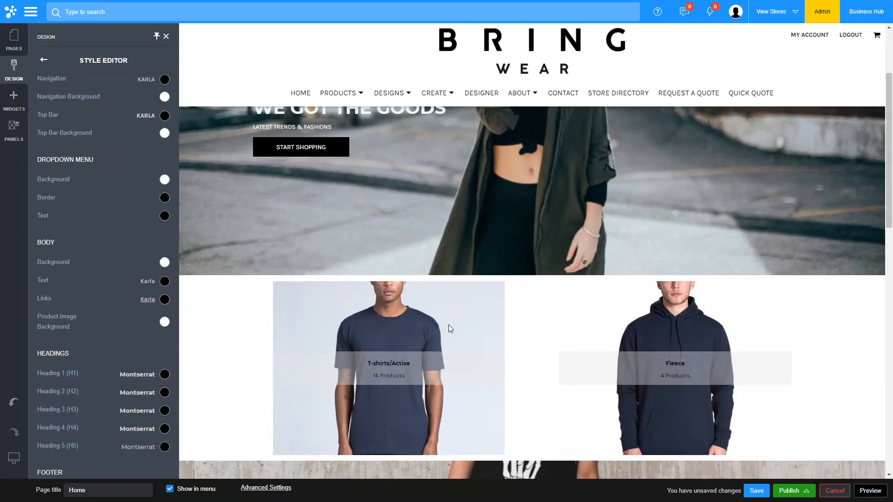
scroll(449, 329, up, 3)
scroll(155, 302, up, 1)
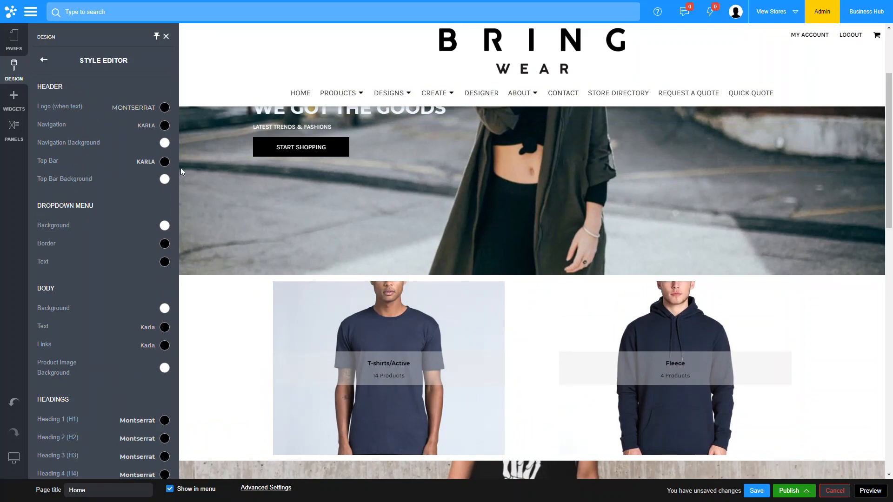
click(45, 62)
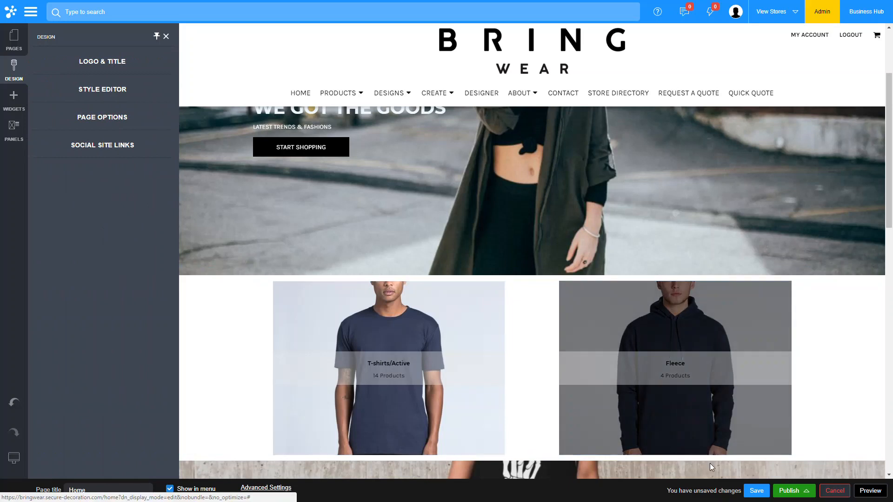
click(753, 495)
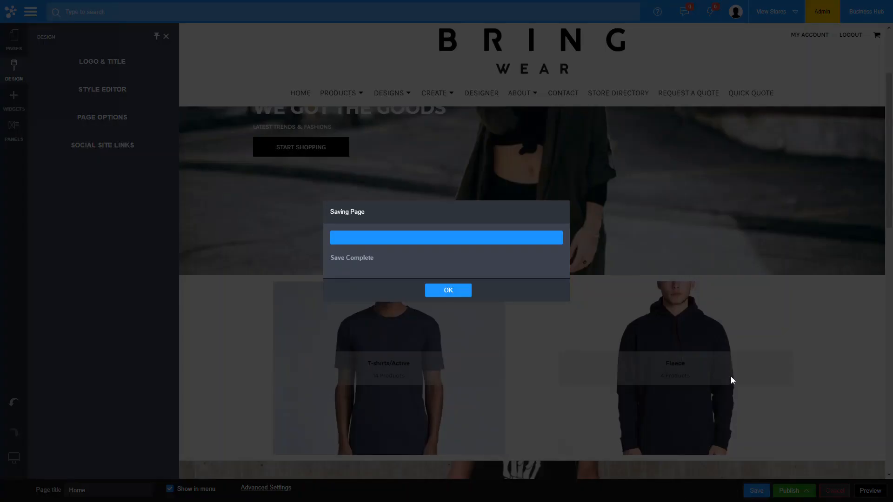
click(467, 290)
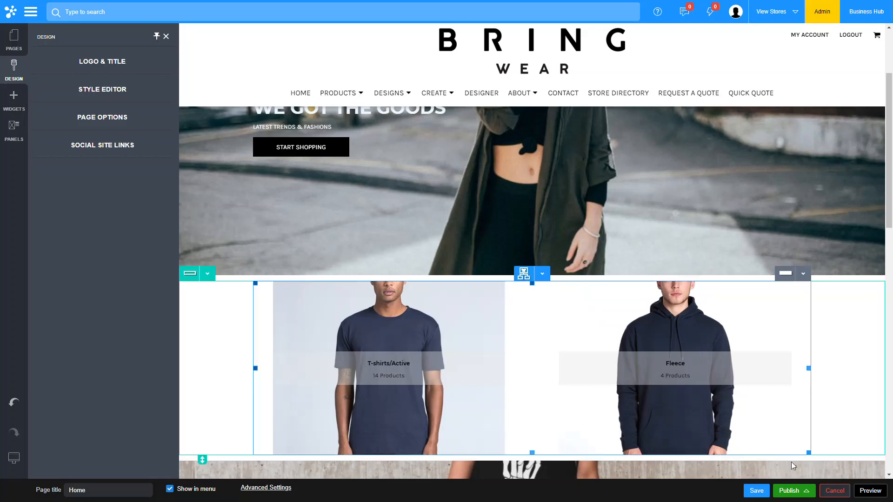
- Preview the Home page as a visitor and check its navigation menu
mouse_move(795, 496)
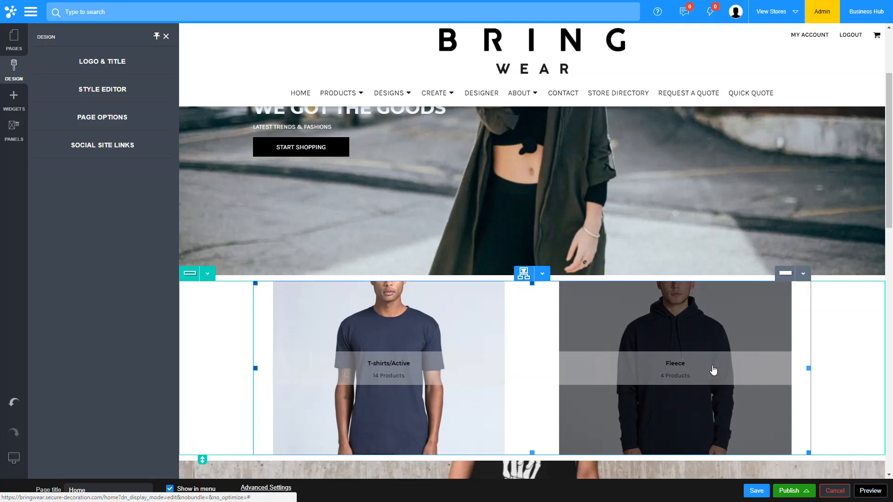
click(864, 494)
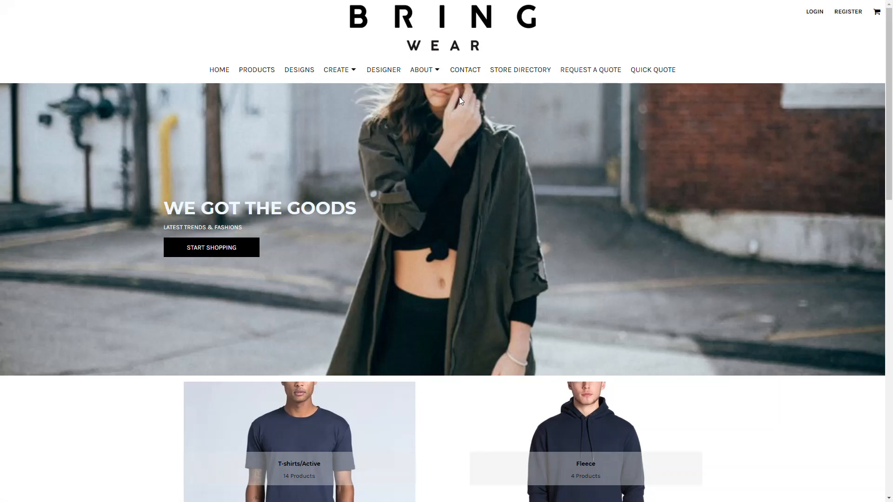
mouse_move(277, 75)
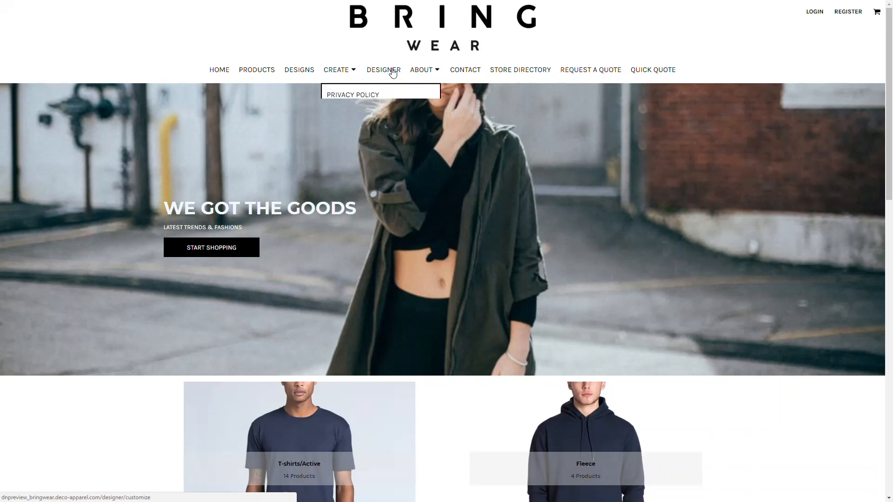
- Check the Create and Products menu entries in the preview, then return to the Home page editor and close the design options
mouse_move(330, 72)
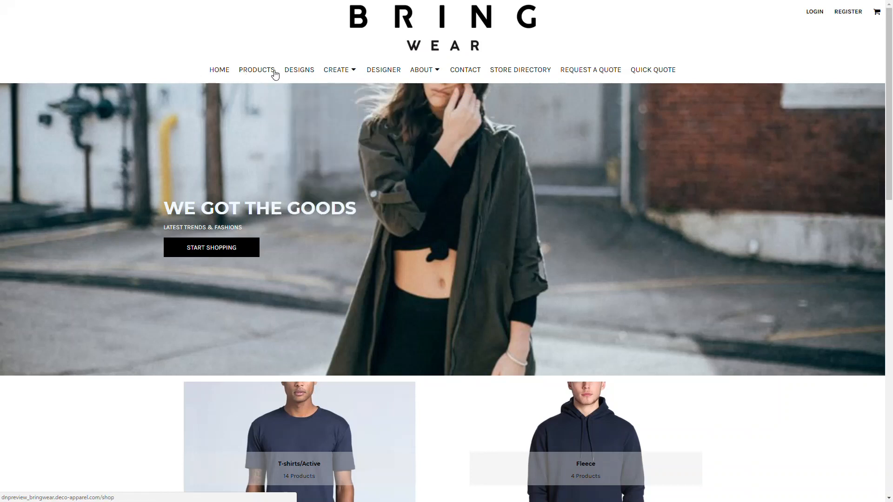
click(258, 74)
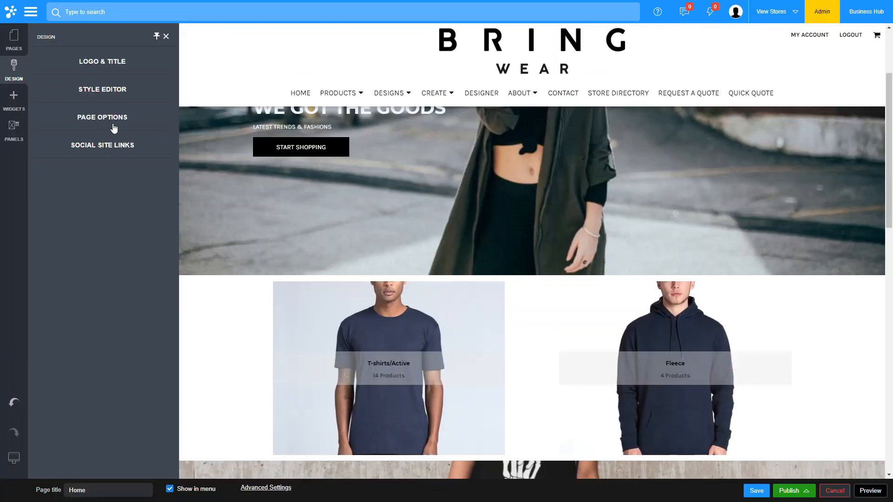
click(166, 36)
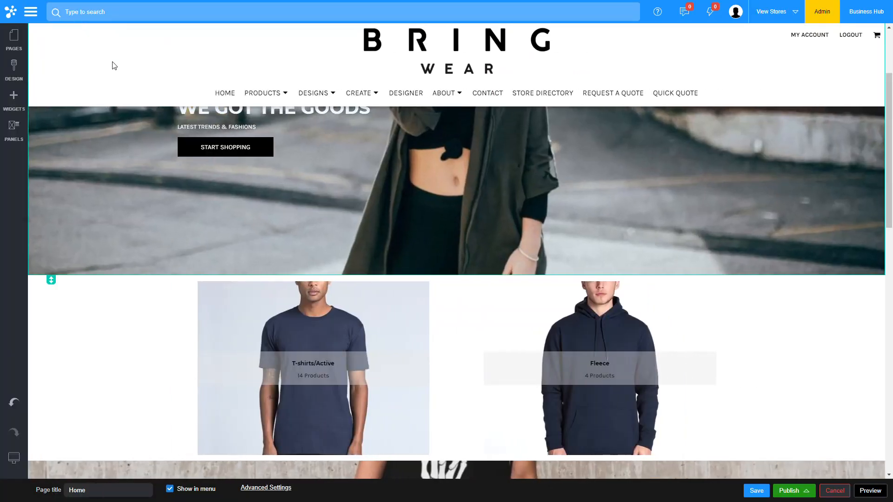
scroll(111, 65, up, 3)
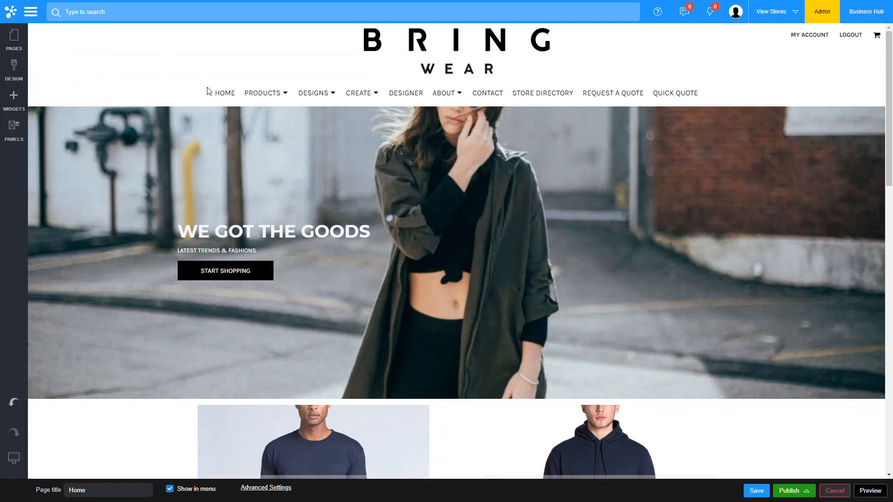
- Set the Products page's status to Off, save the page and dismiss the save dialog
click(14, 43)
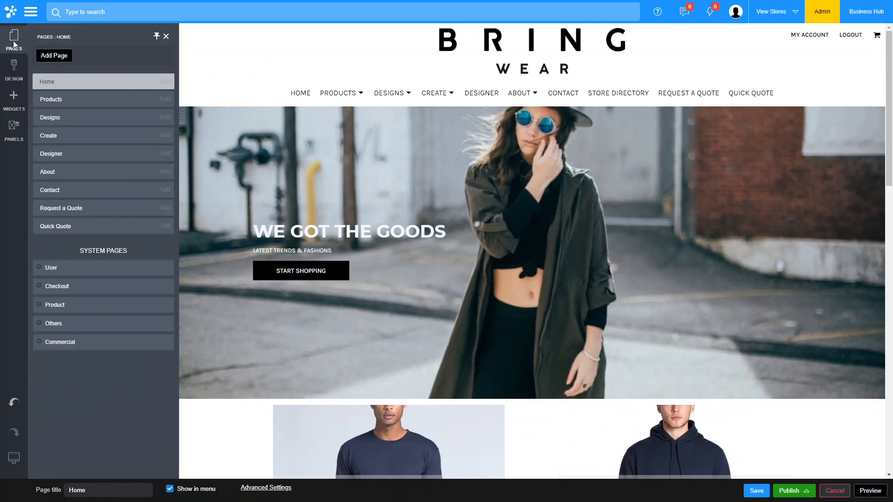
click(52, 100)
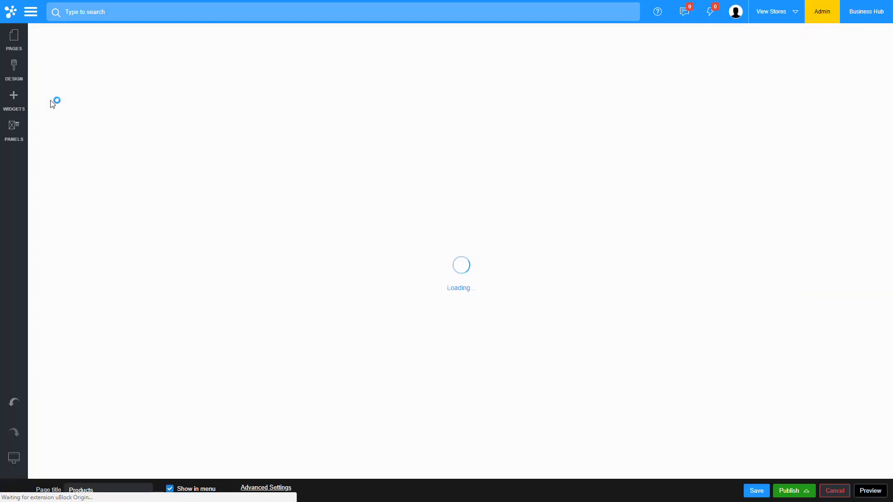
click(264, 488)
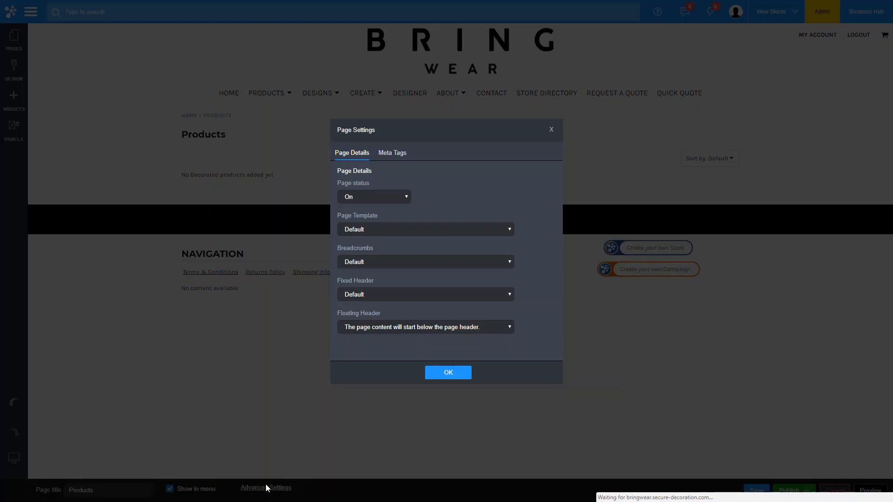
click(358, 198)
click(353, 206)
click(437, 377)
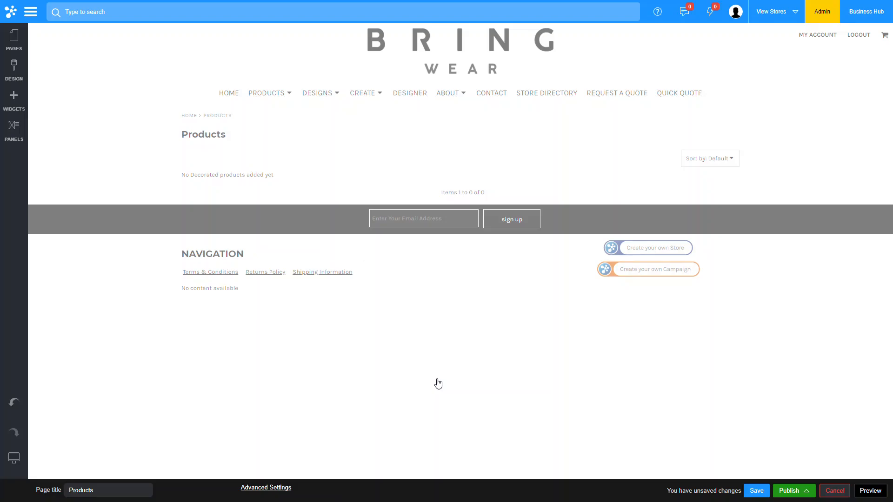
click(756, 492)
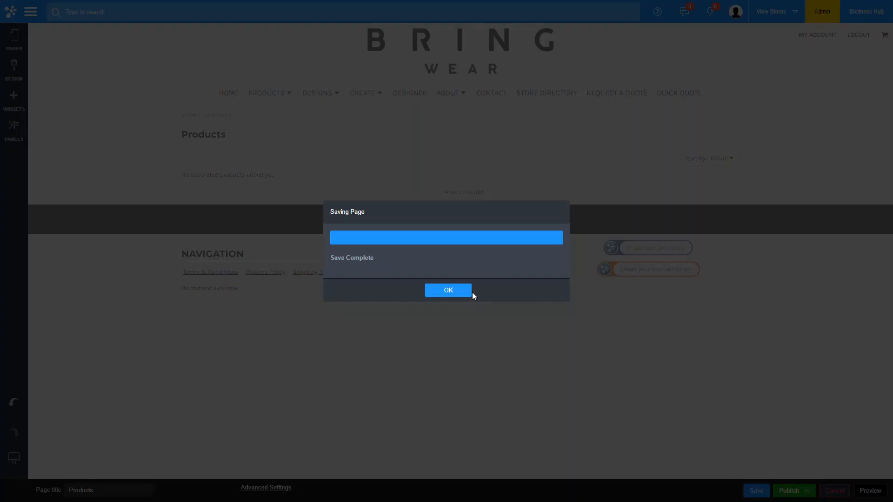
click(469, 293)
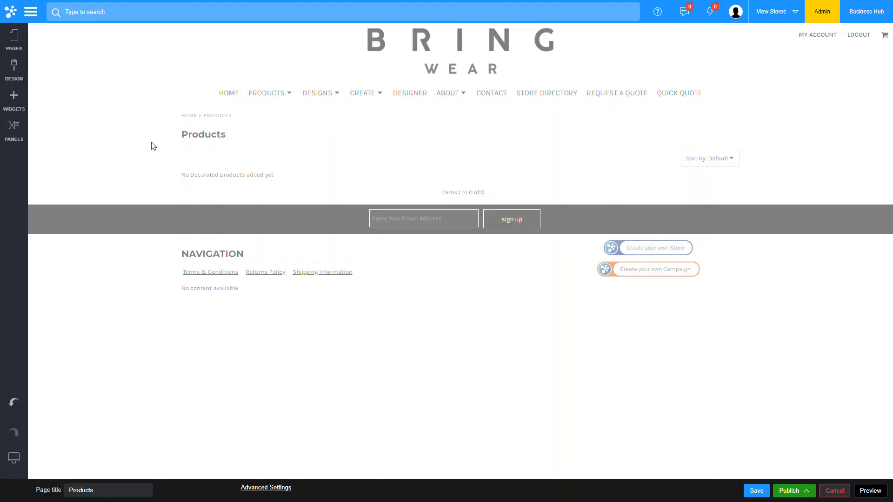
- Switch to the Designs page, set its page status to Off and save it
click(14, 41)
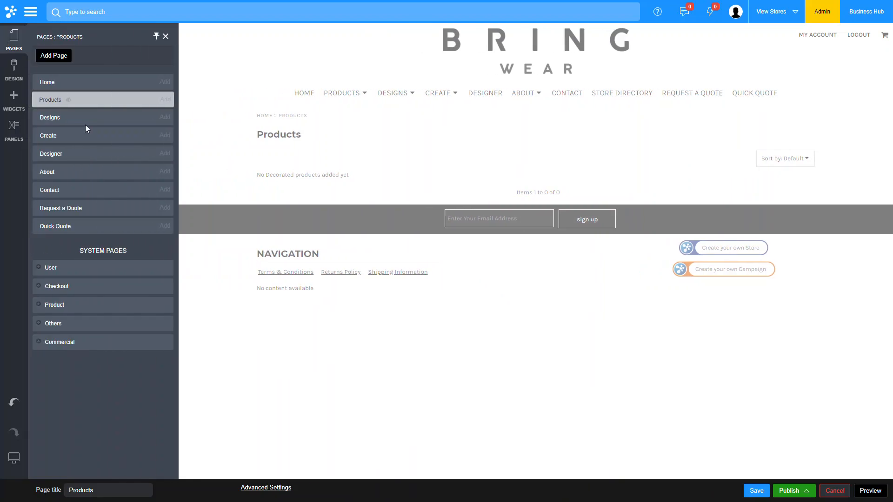
click(54, 120)
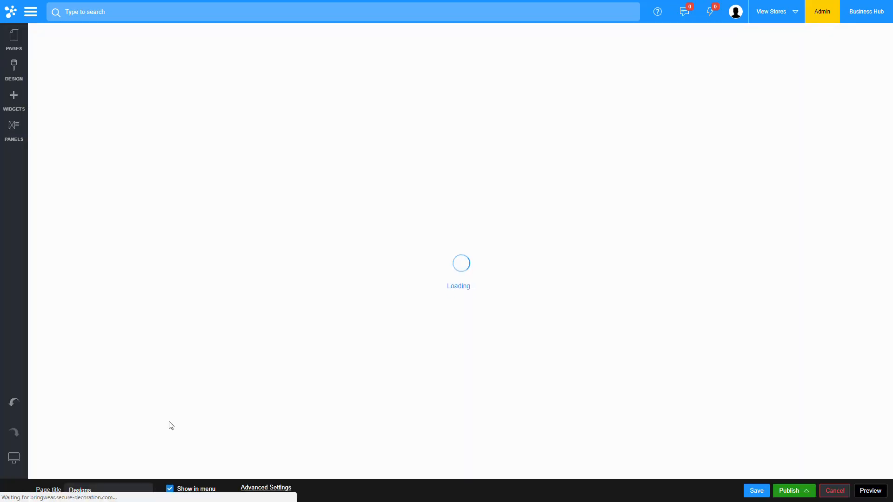
click(267, 490)
click(354, 199)
click(357, 212)
click(456, 373)
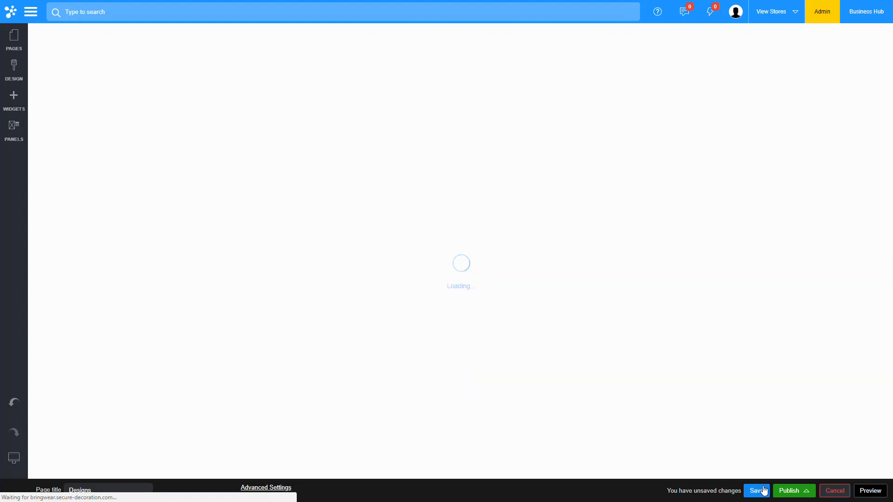
click(750, 489)
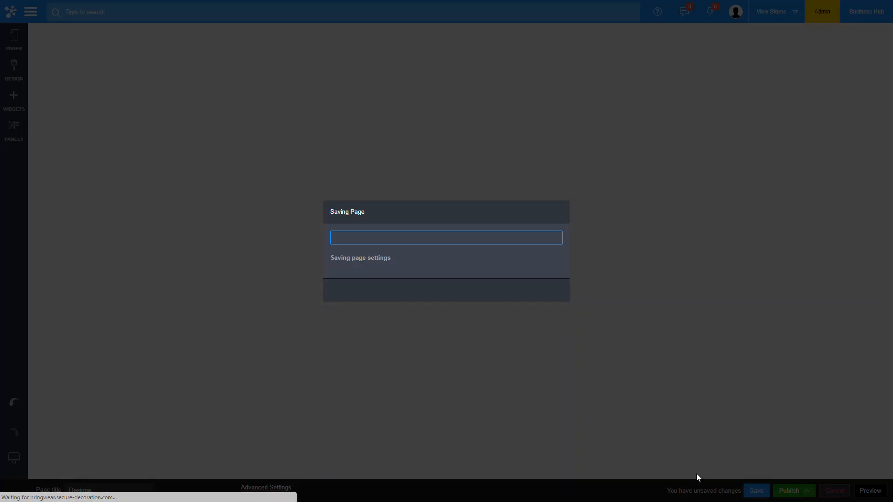
click(432, 292)
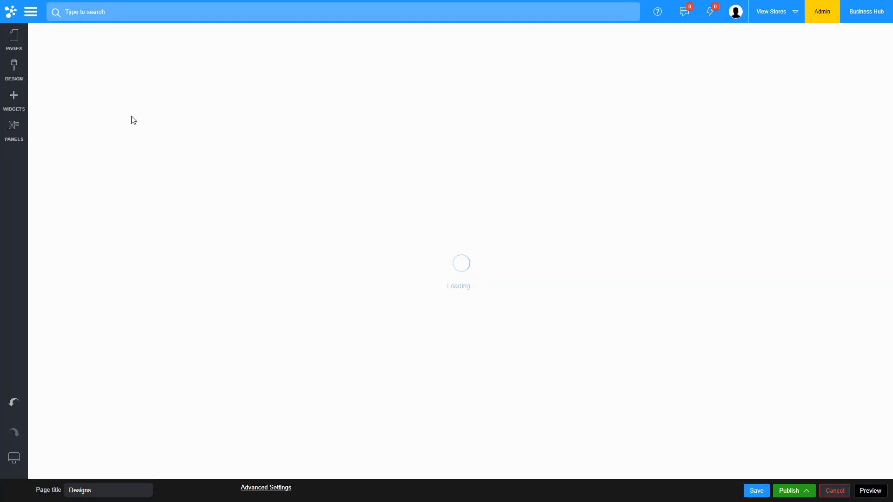
- Switch to the Designer page, set its page status to Off and save it
click(19, 43)
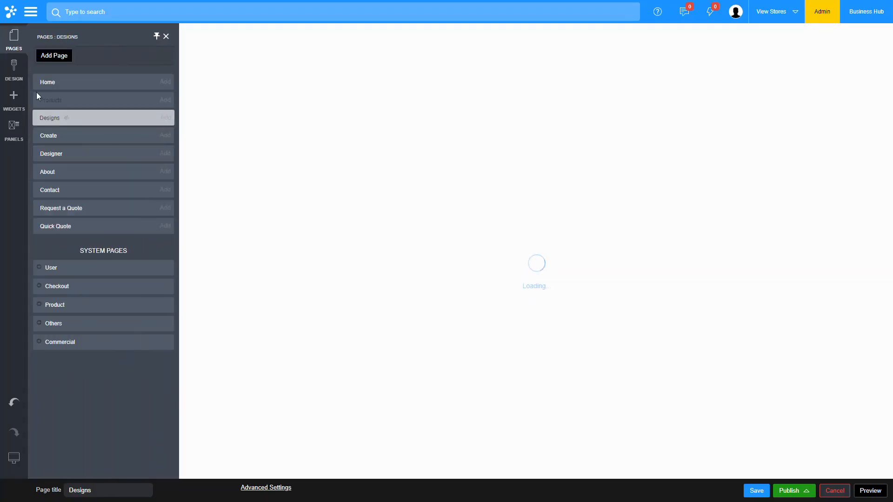
click(46, 153)
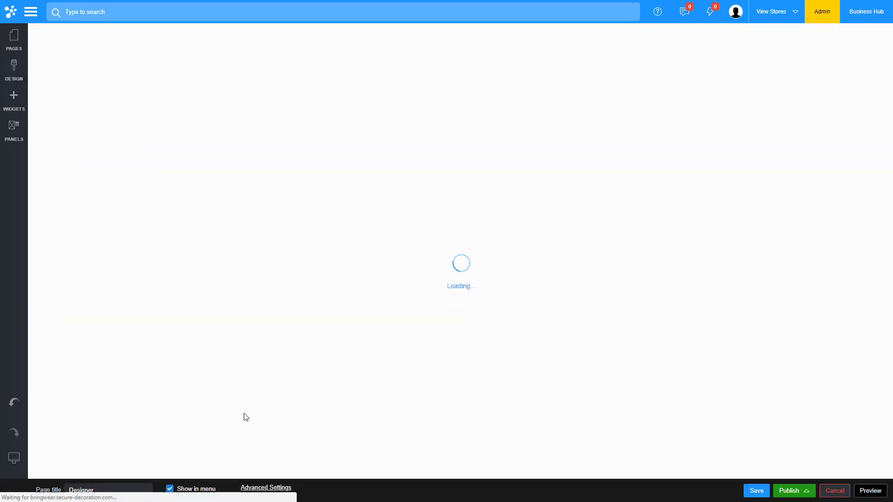
click(260, 487)
click(372, 197)
click(371, 216)
click(448, 372)
click(754, 491)
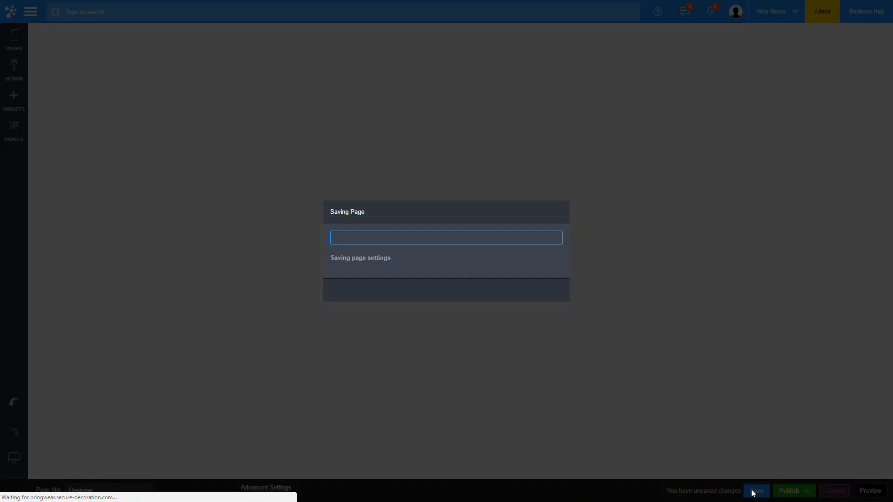
click(453, 294)
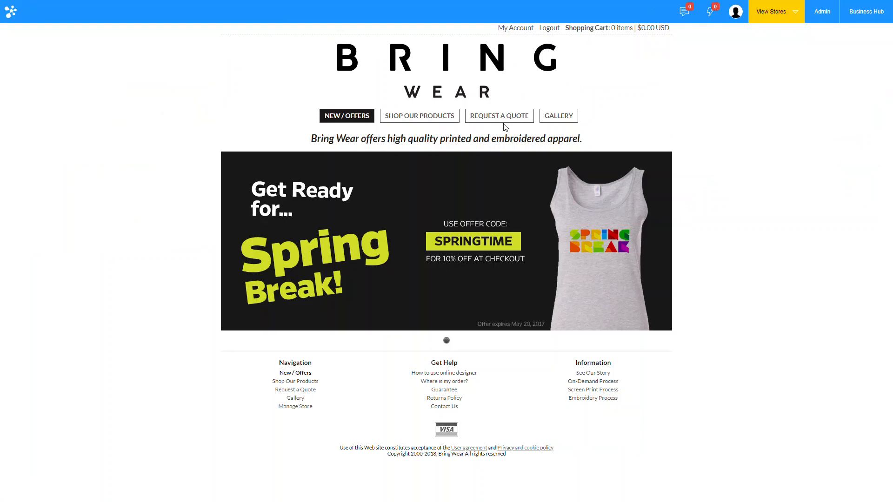
- Review the existing Bring Wear store's navigation for comparison and return to the Designer page editor
key(ctrl+shift+Tab)
key(ctrl+shift+Tab)
key(ctrl+Tab)
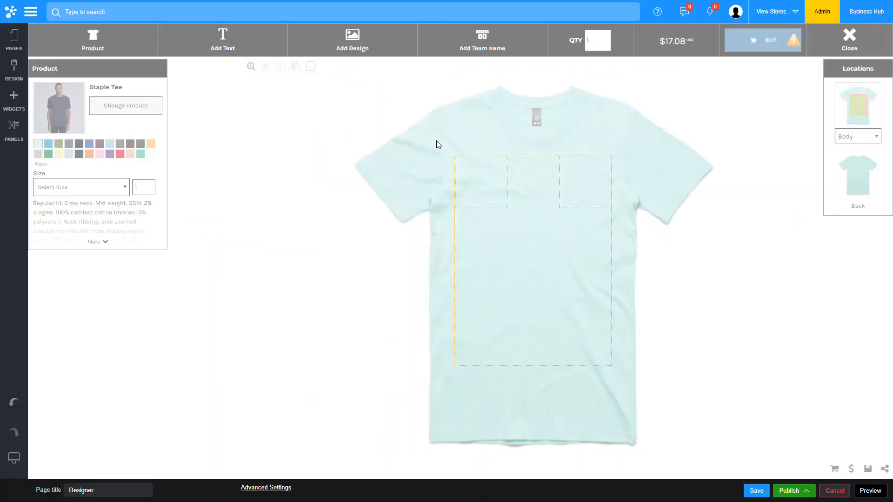
- Switch to the Quick Quote page, set its page status to Off and save it
click(14, 41)
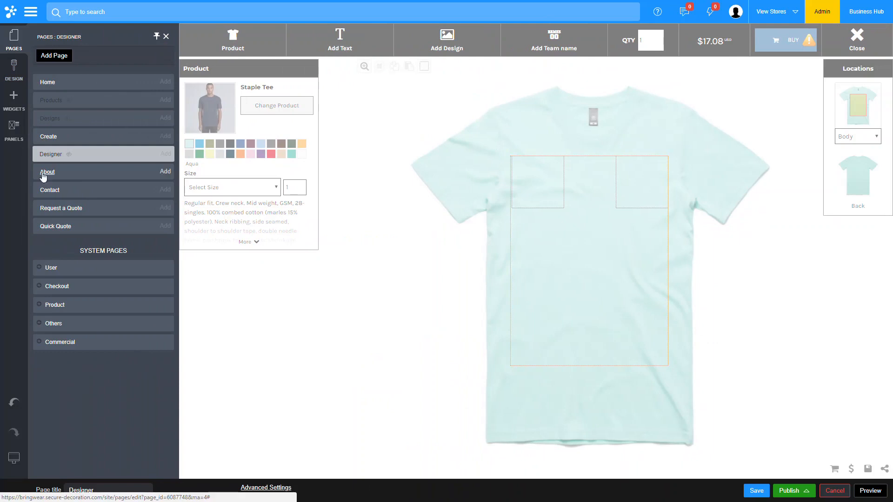
click(53, 227)
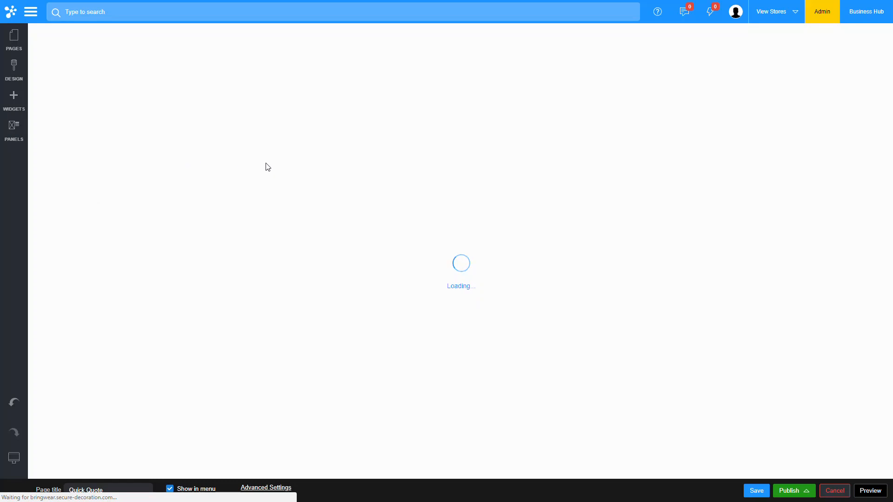
click(272, 487)
click(386, 200)
click(384, 214)
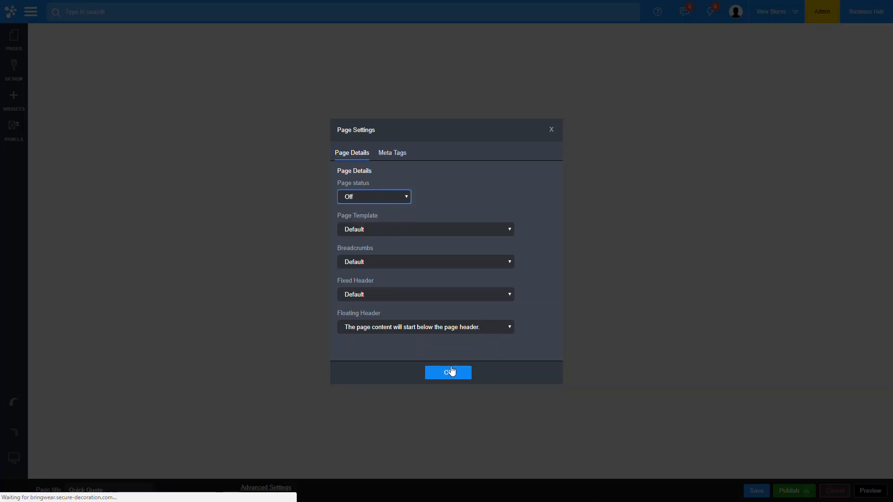
click(450, 370)
click(756, 491)
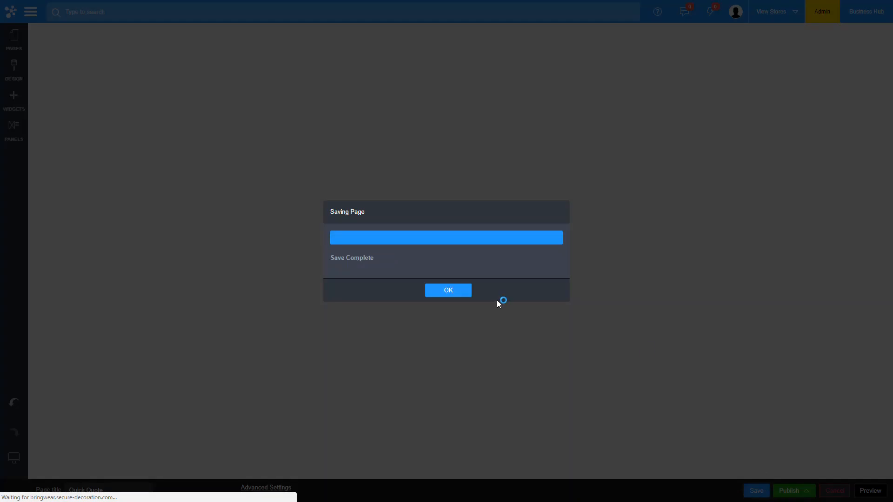
click(456, 292)
- Hide the About page from the navigation menu and save the page
click(14, 40)
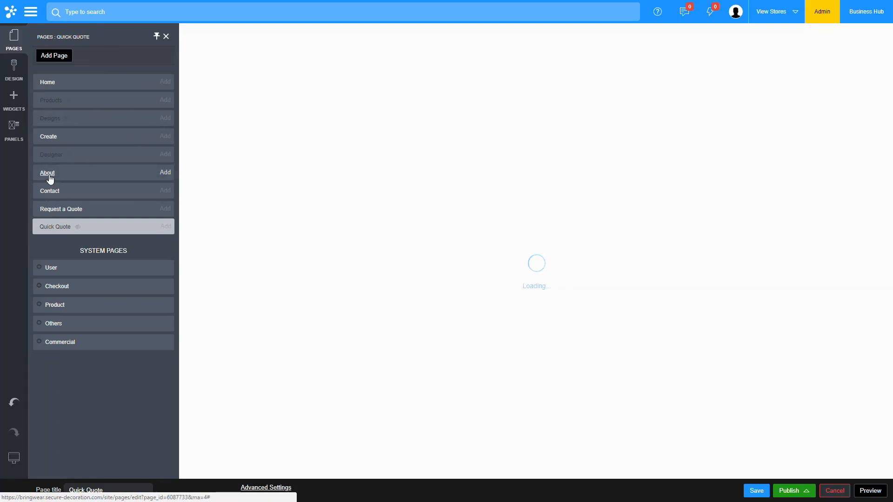
click(48, 176)
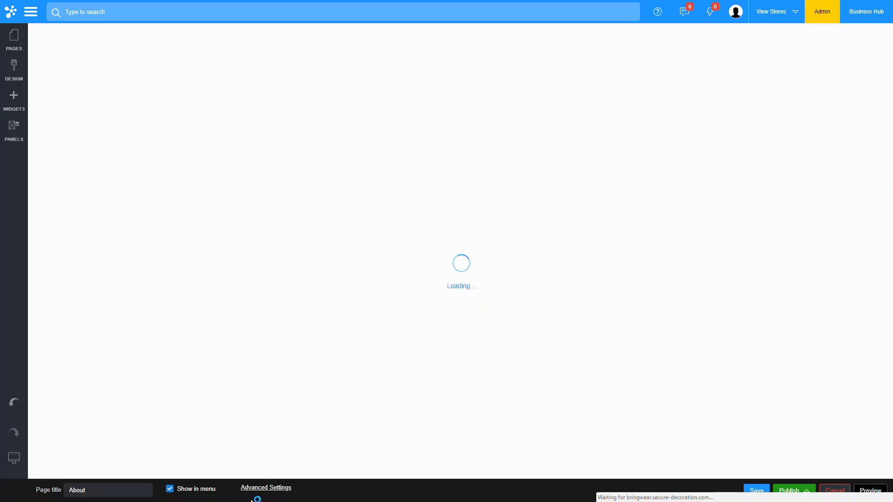
click(170, 488)
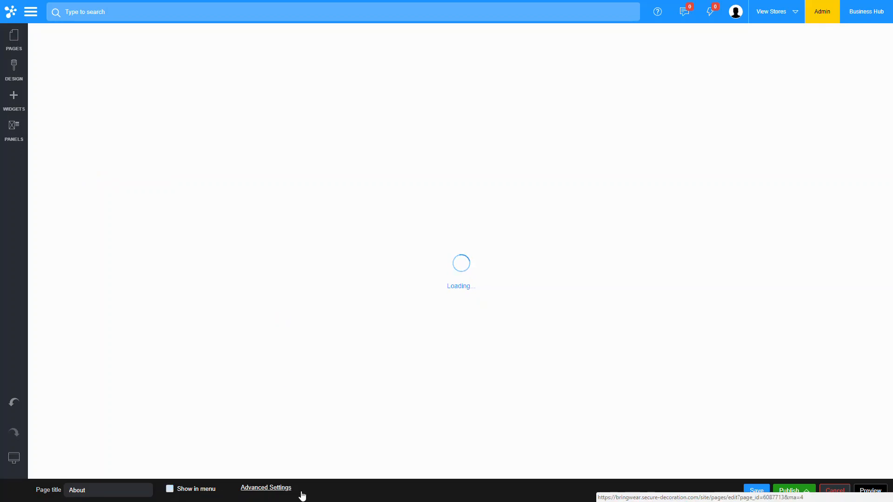
click(756, 490)
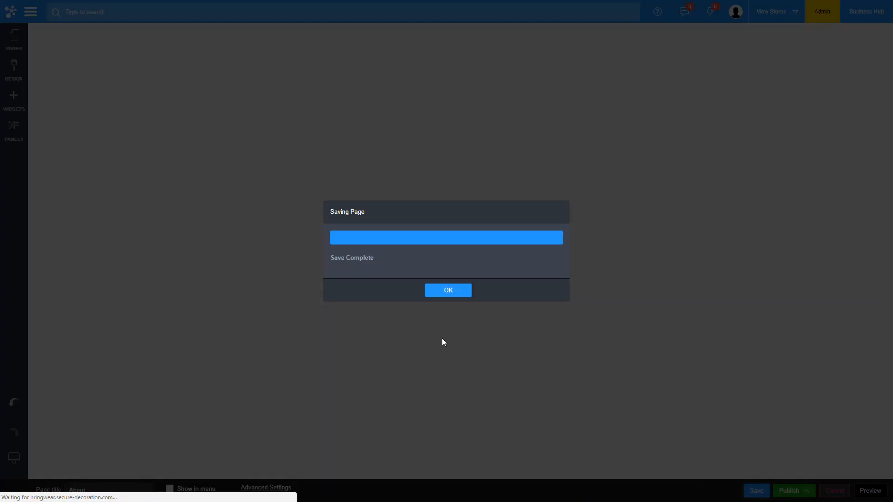
click(447, 296)
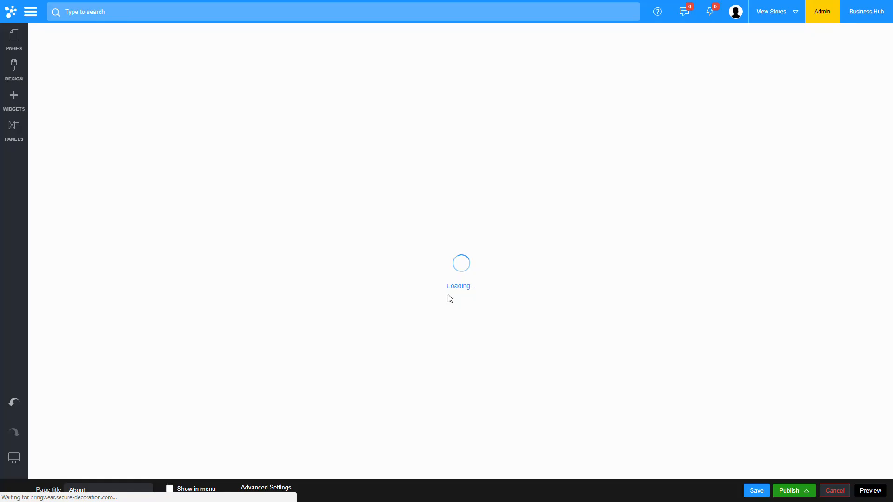
- Hide the Contact page from the navigation menu and save the page
click(15, 47)
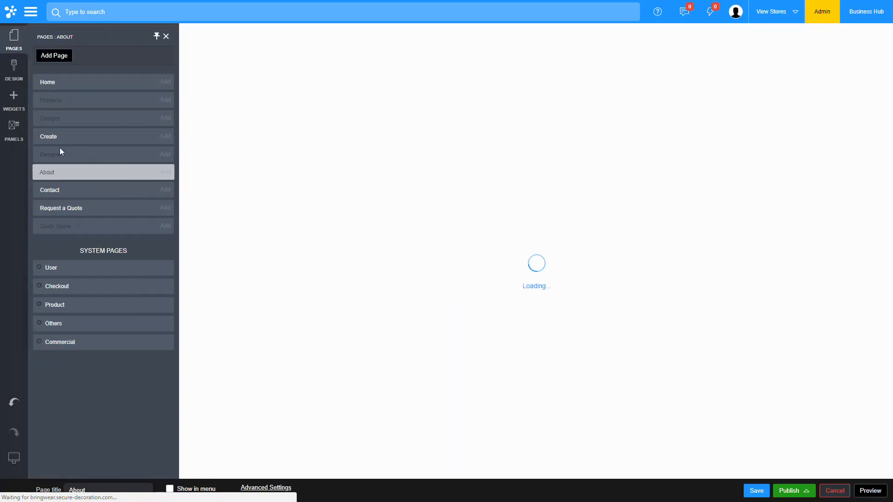
click(51, 190)
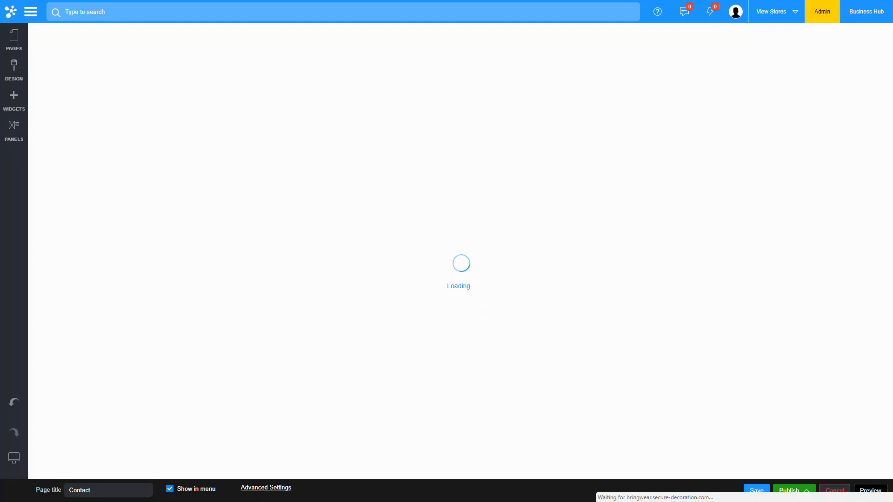
click(194, 491)
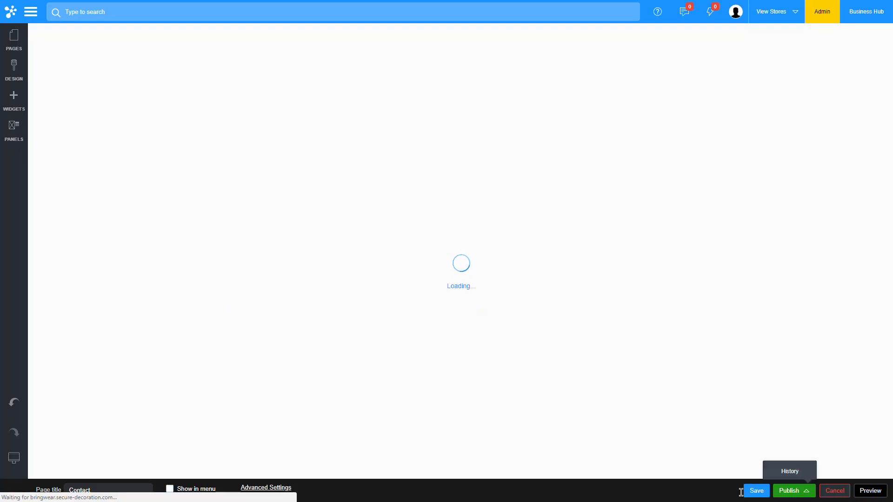
click(756, 492)
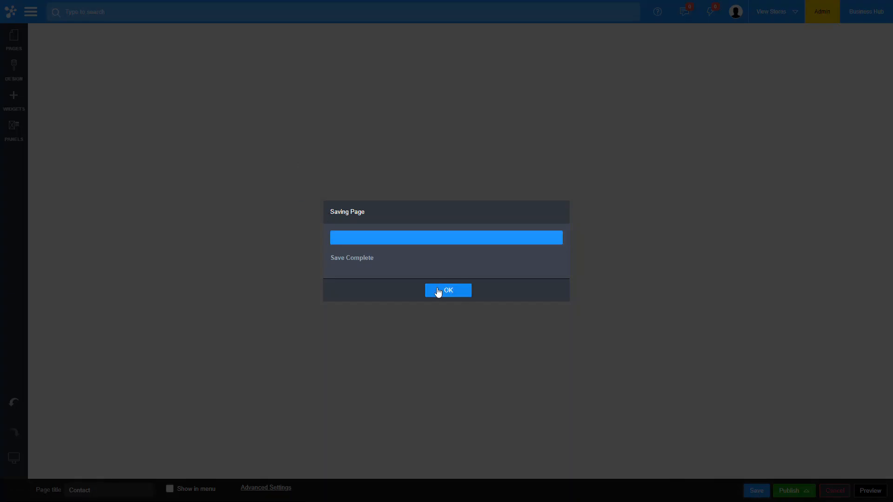
click(437, 289)
- Rename the Create page as "Shop Our Products" and save it
click(13, 40)
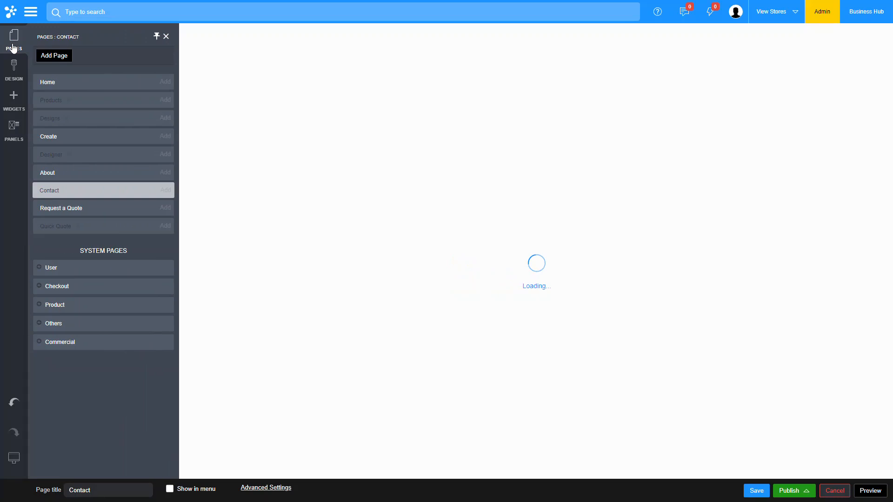
click(52, 142)
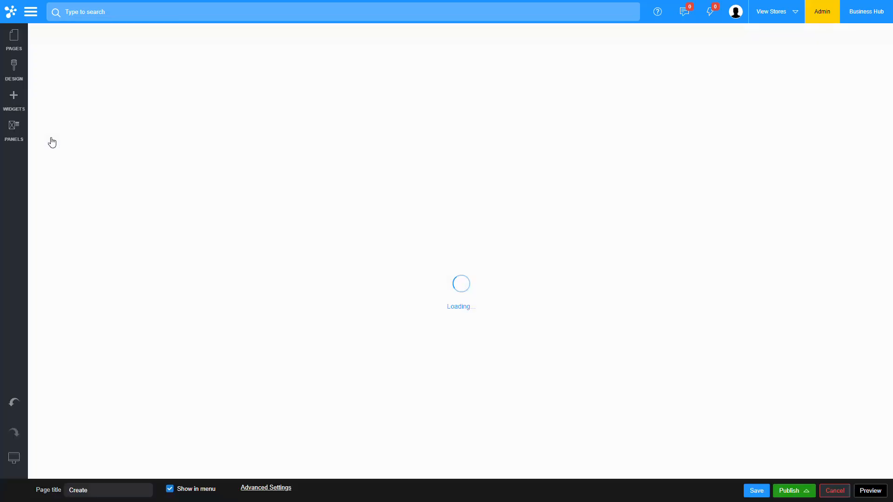
click(108, 488)
double_click(107, 487)
text(Shop Our Products)
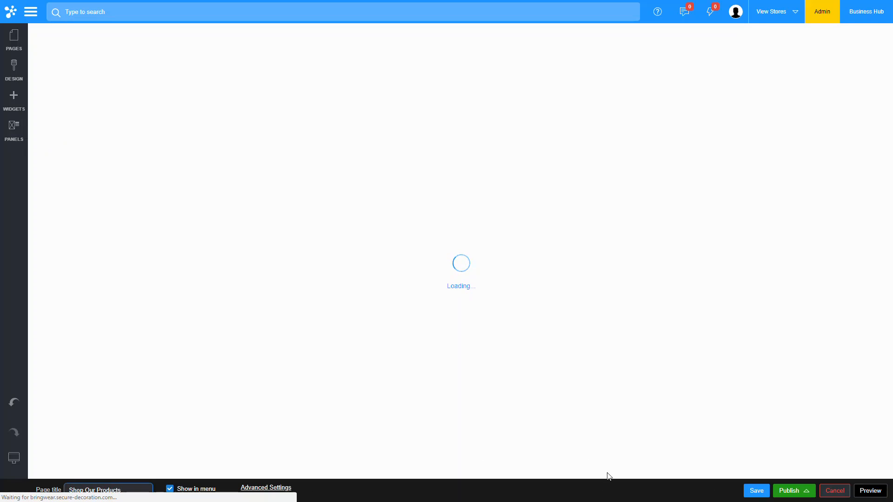
click(756, 491)
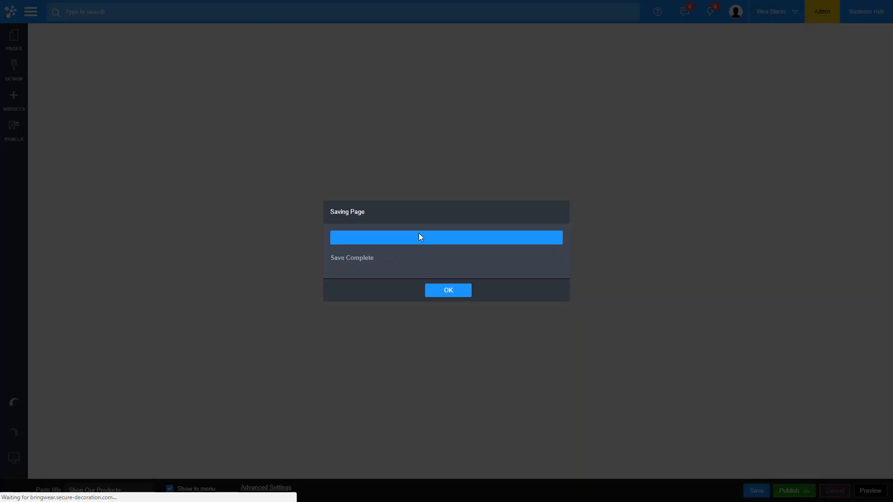
click(448, 290)
- Add a new page named "Gallery" to the store
click(14, 42)
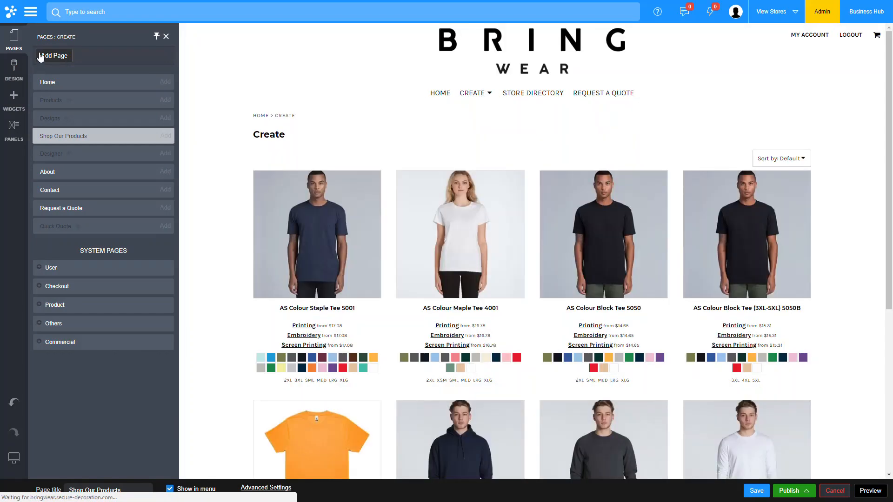
click(44, 55)
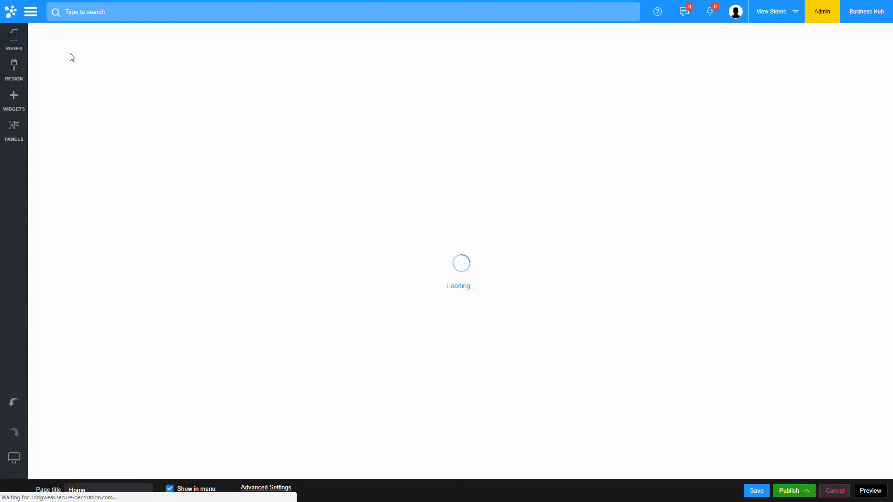
click(14, 41)
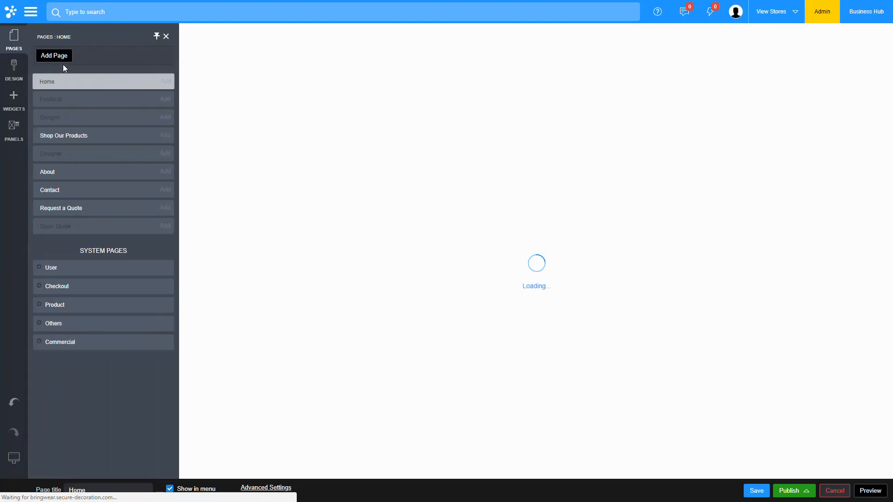
click(62, 57)
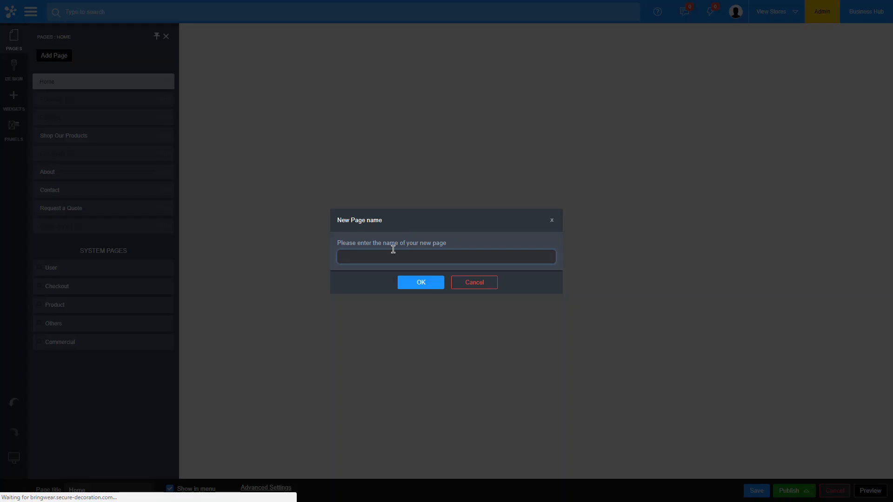
text(Galleryh)
key(BackSpace)
click(423, 286)
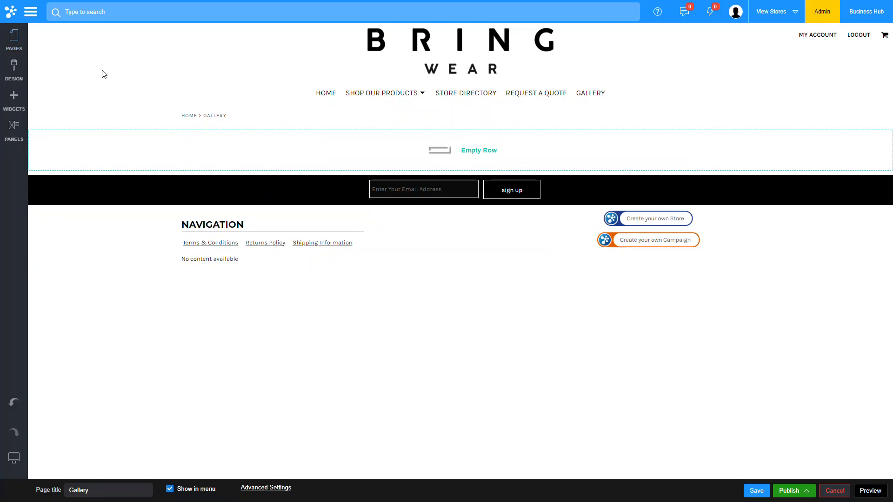
- On the Home page, delete the Blank Product Categories widget below the banner and remove its emptied row
click(19, 47)
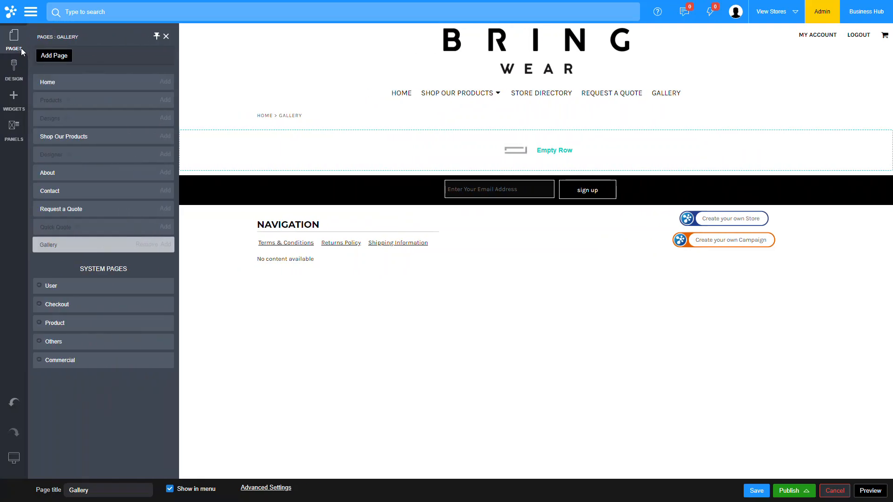
click(51, 88)
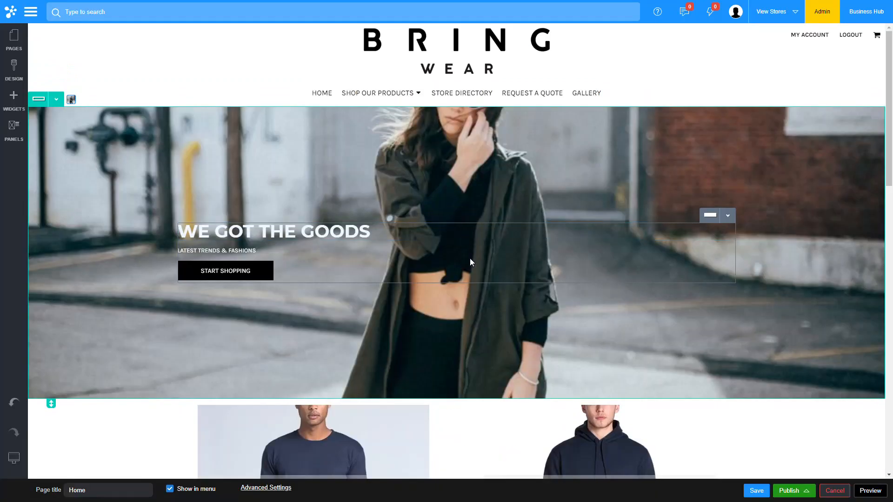
scroll(467, 263, down, 2)
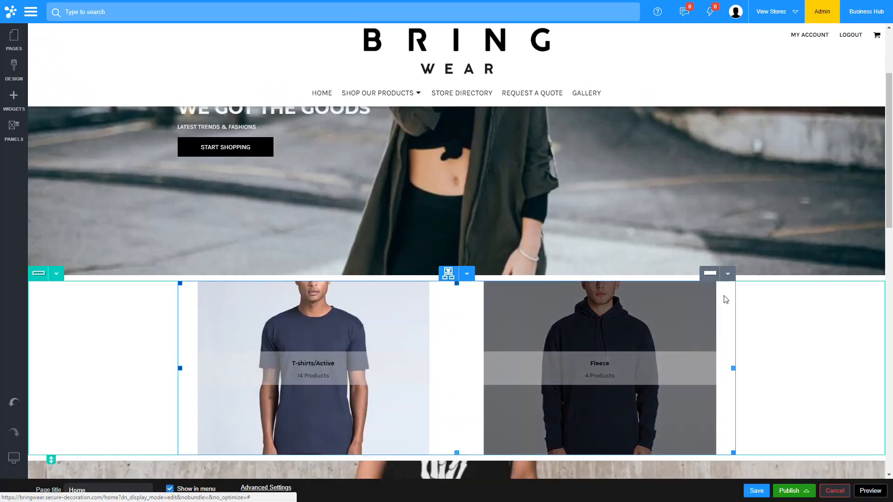
click(467, 273)
click(468, 372)
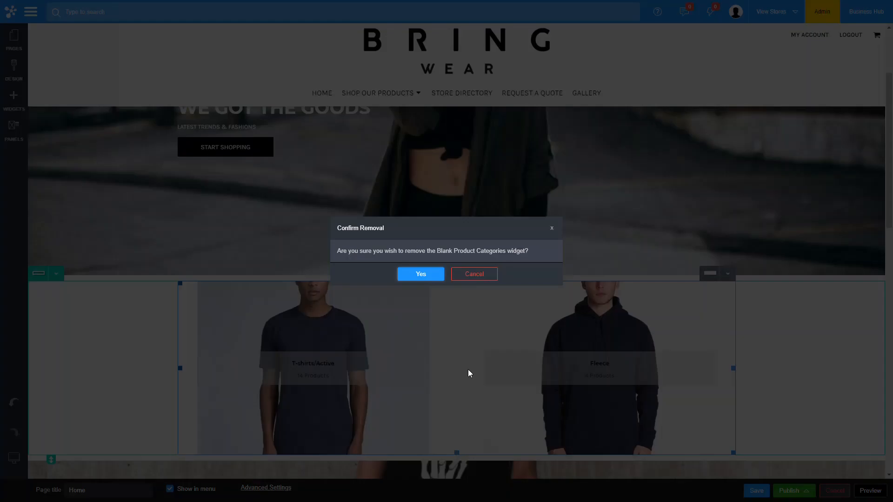
click(437, 277)
scroll(389, 313, down, 1)
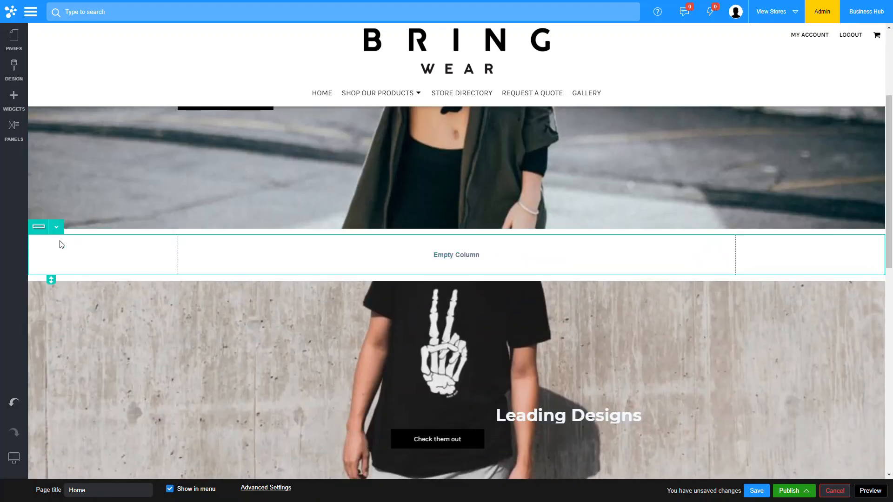
click(56, 226)
click(64, 325)
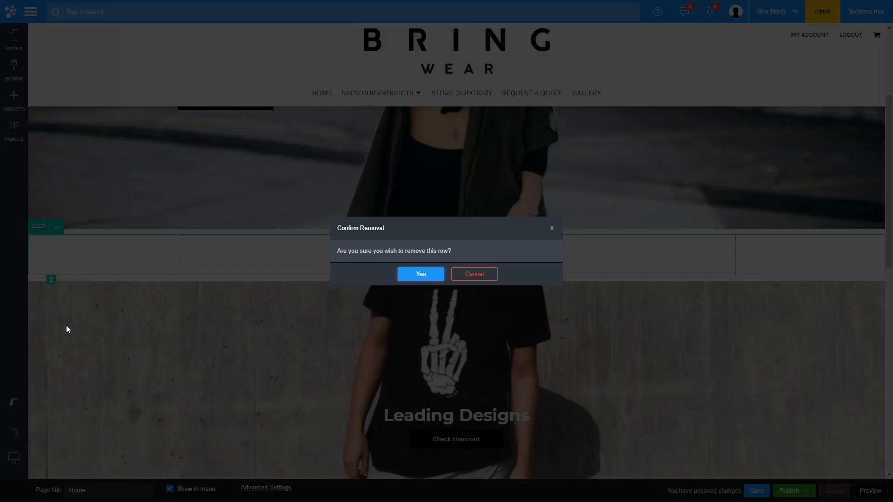
click(418, 275)
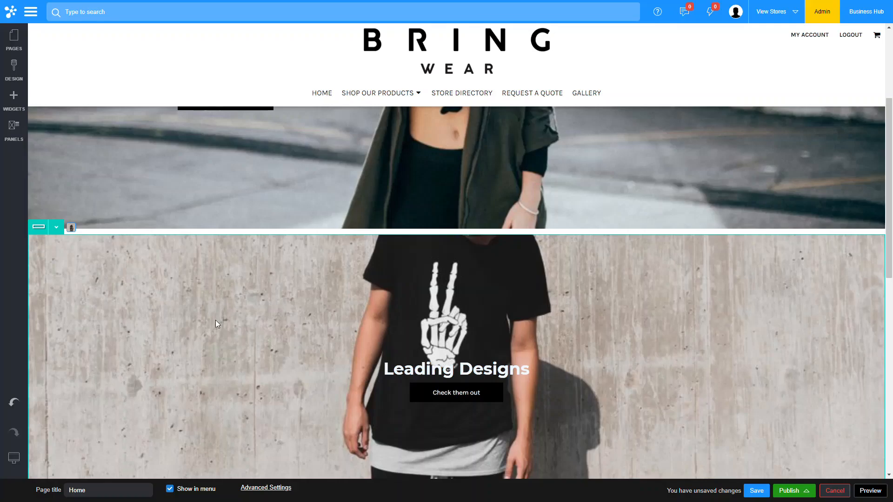
- Remove the "Leading Designs" image row from the Home page
scroll(394, 282, down, 1)
click(57, 166)
click(65, 261)
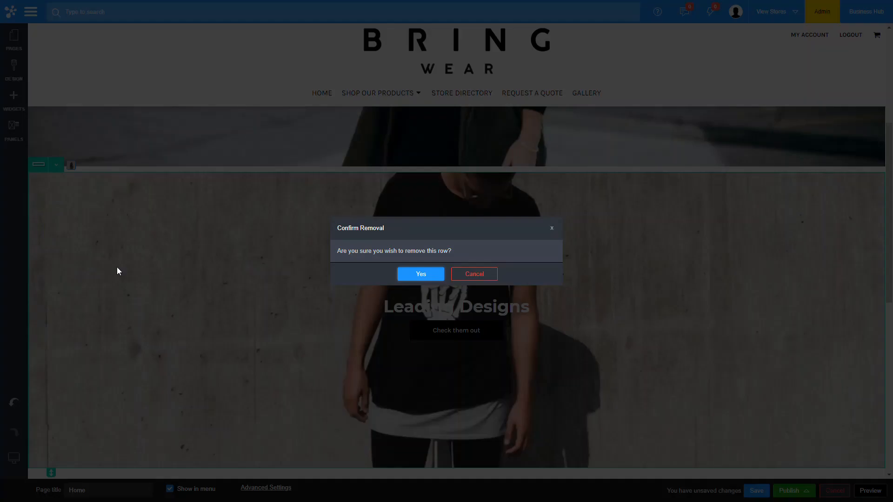
click(434, 272)
- Delete the Latest Products listing widget from the Home page
scroll(417, 215, down, 2)
scroll(417, 216, up, 1)
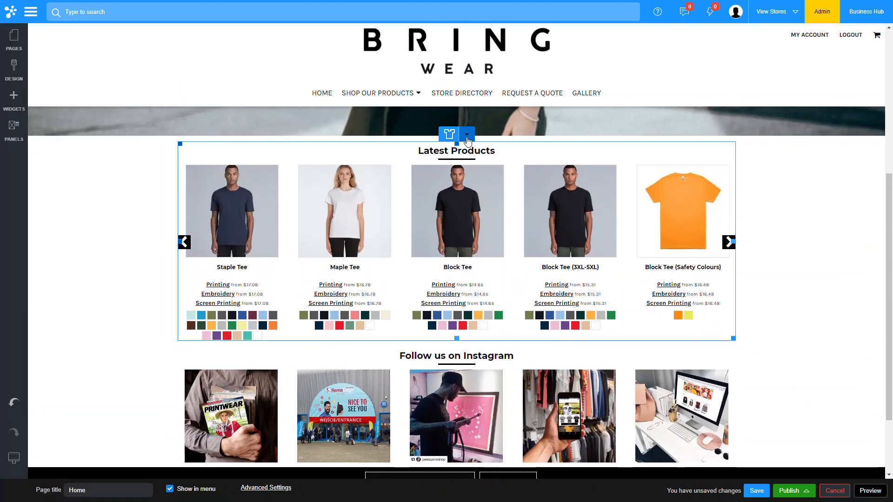
click(467, 135)
click(455, 233)
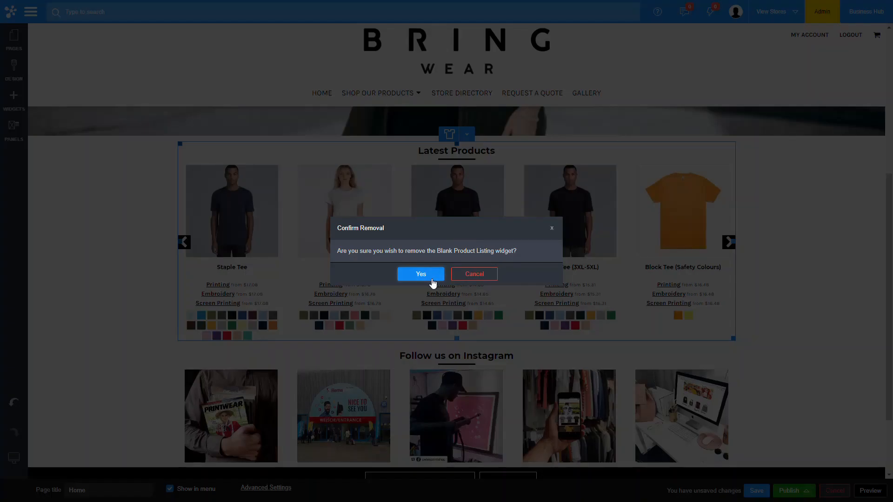
click(432, 279)
- Delete the "Follow us on Instagram" gallery widget from the Home page
click(467, 245)
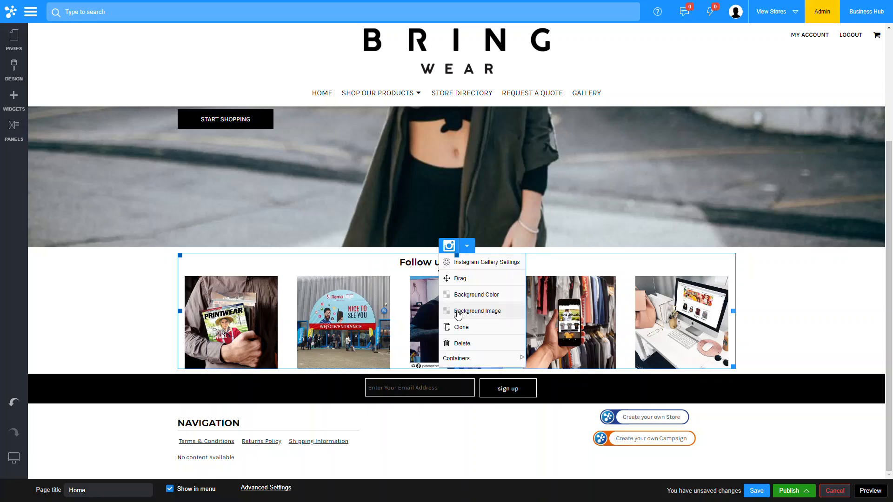
click(458, 344)
click(429, 283)
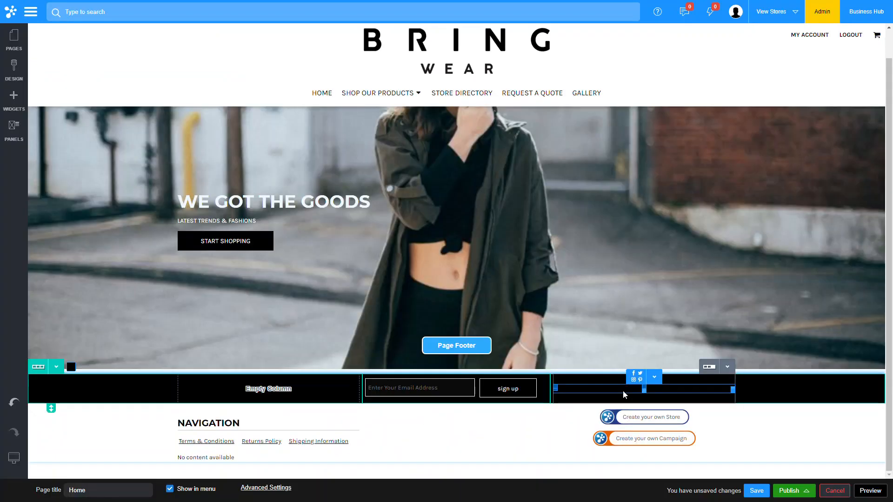
- Add a List Of Links widget to the footer's middle column beside Navigation and title it "Information"
click(14, 99)
scroll(100, 293, down, 5)
scroll(100, 305, down, 2)
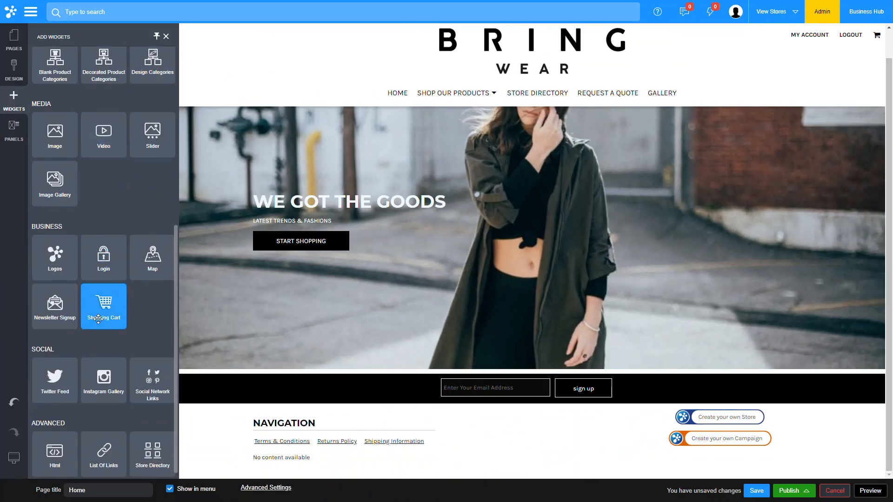
drag(99, 448, 455, 431)
click(108, 253)
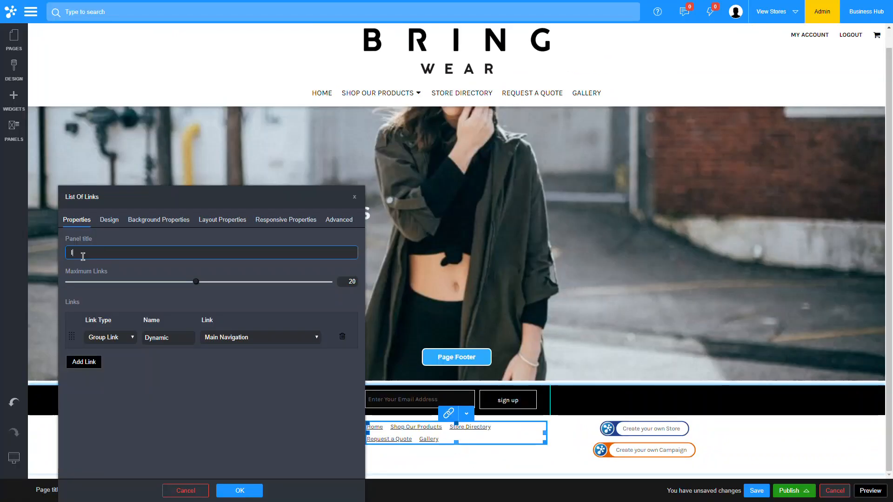
text(Information)
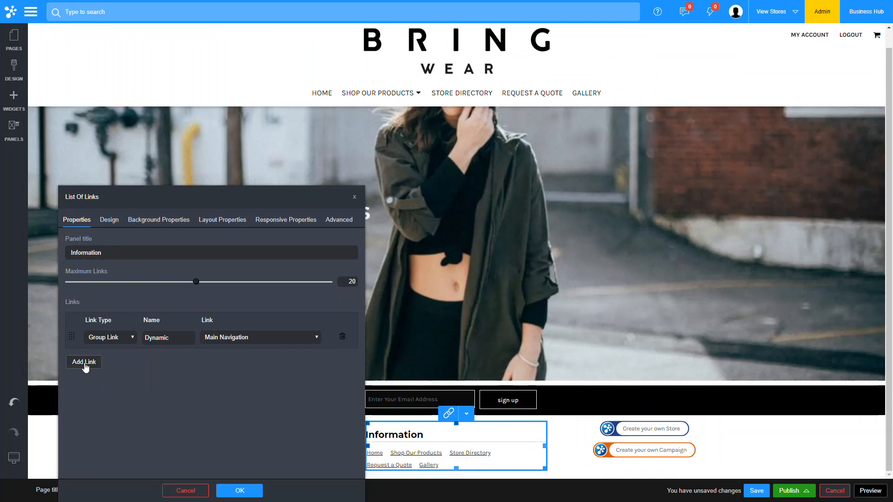
- Add two more links to the Information list and make the first one a Single Link to the Printing Information page
click(82, 362)
click(84, 382)
click(120, 343)
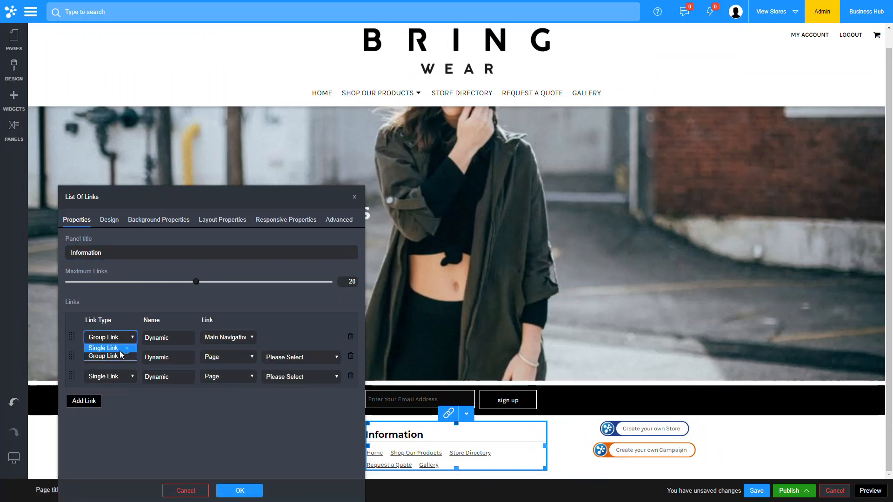
click(104, 353)
click(284, 338)
scroll(290, 434, down, 6)
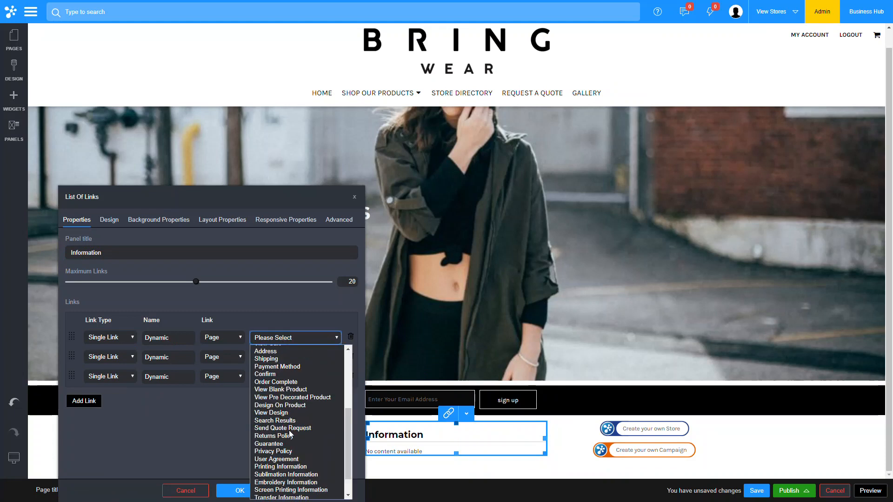
click(289, 441)
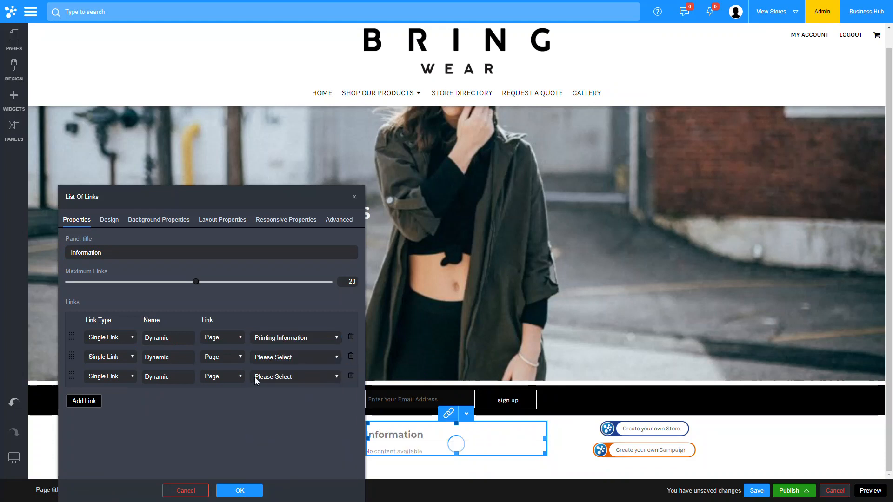
- Point the second link to Embroidery Information and the third to Screen Printing Information, apply the list settings and save the Home page
click(279, 358)
scroll(284, 302, down, 5)
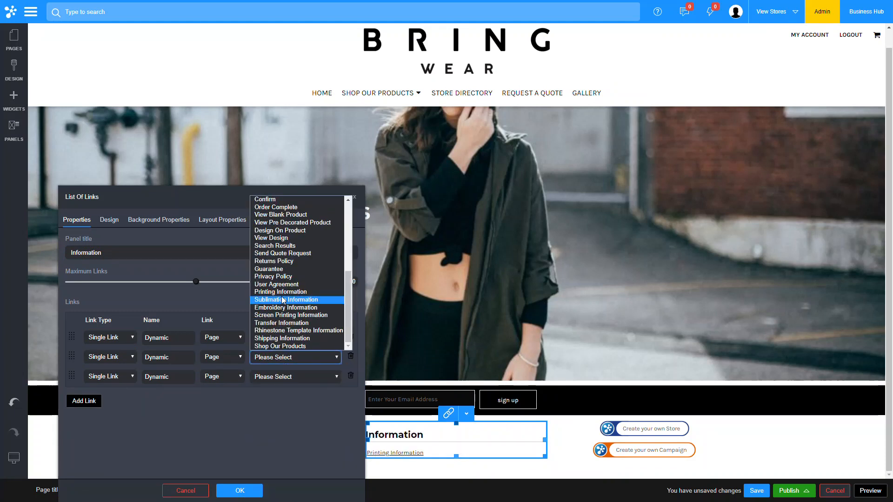
click(284, 307)
click(283, 377)
scroll(283, 363, down, 5)
click(285, 335)
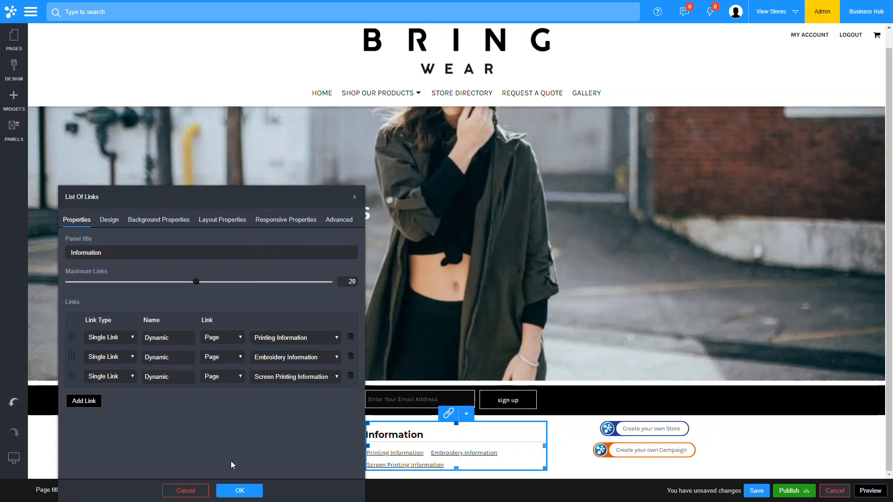
click(229, 493)
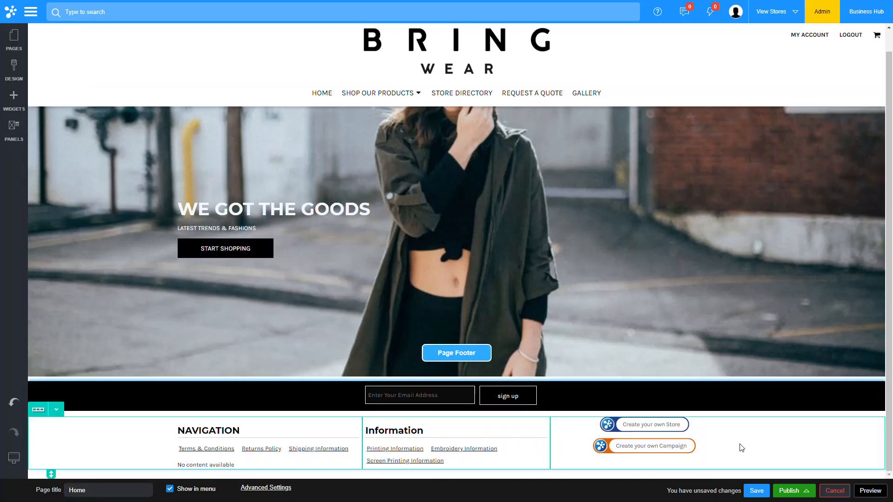
click(752, 492)
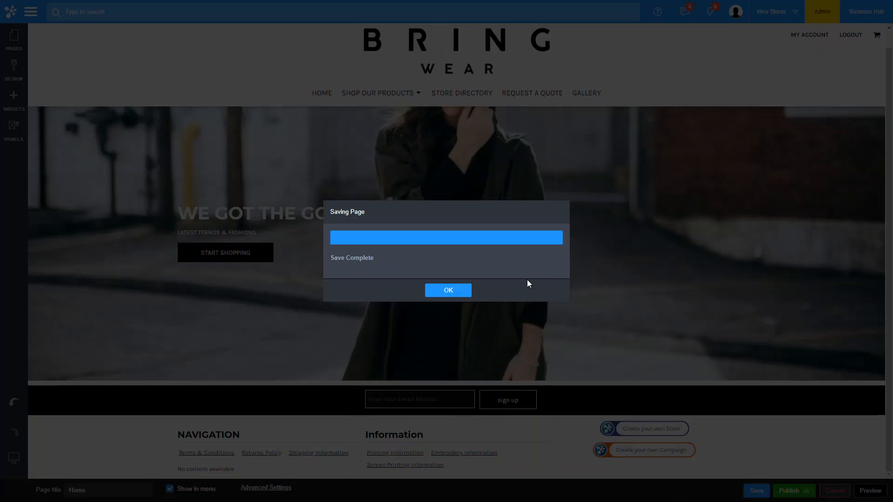
click(451, 290)
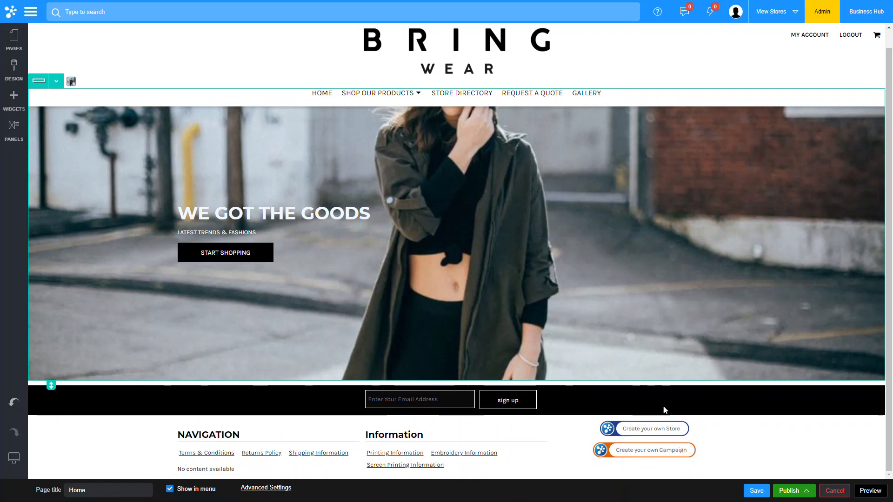
- Open the Gallery page for editing and add an Instagram Gallery widget to its empty row
click(14, 38)
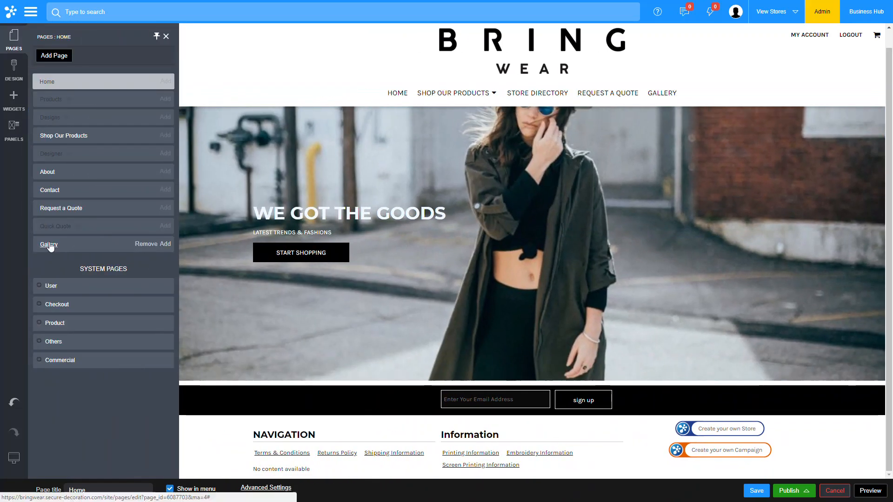
click(75, 244)
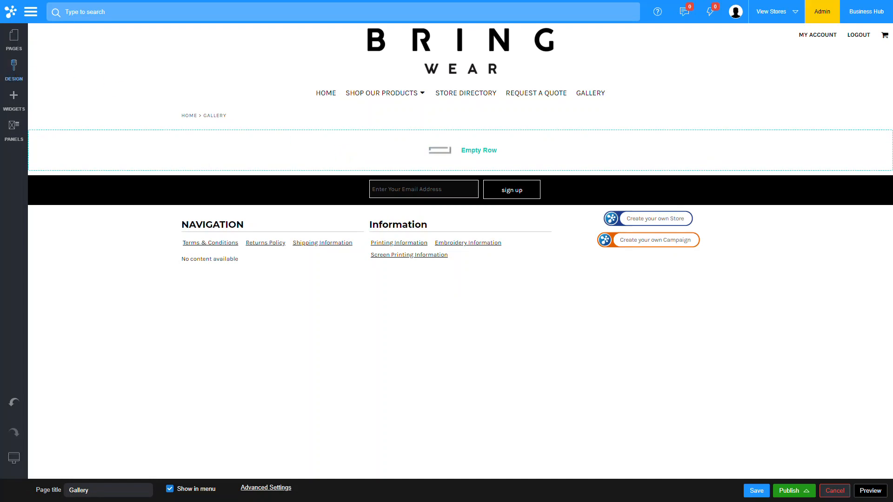
click(14, 100)
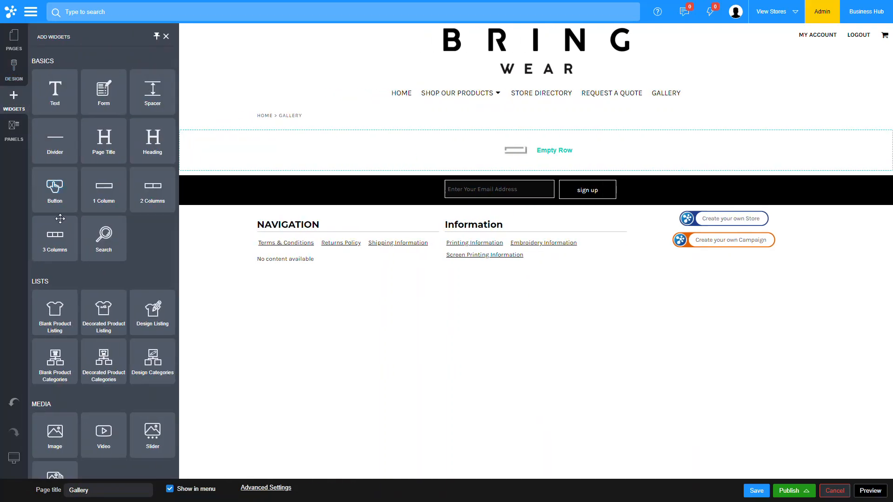
scroll(77, 240, down, 3)
scroll(77, 240, down, 3)
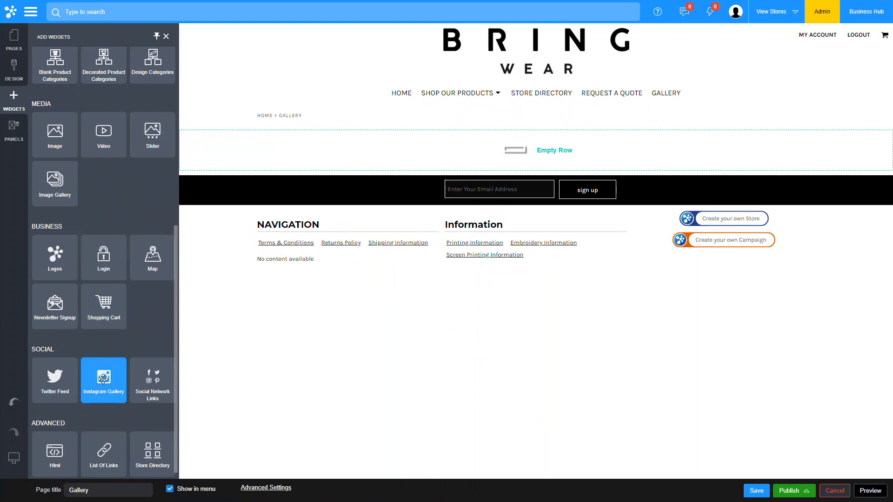
drag(154, 358, 349, 150)
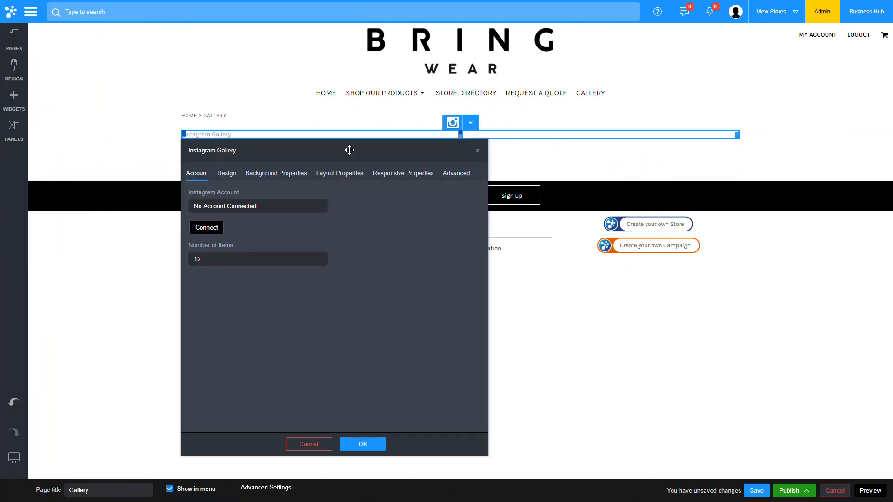
- Connect the store's Instagram account to the gallery widget and apply the widget settings
click(213, 227)
drag(219, 6, 892, 251)
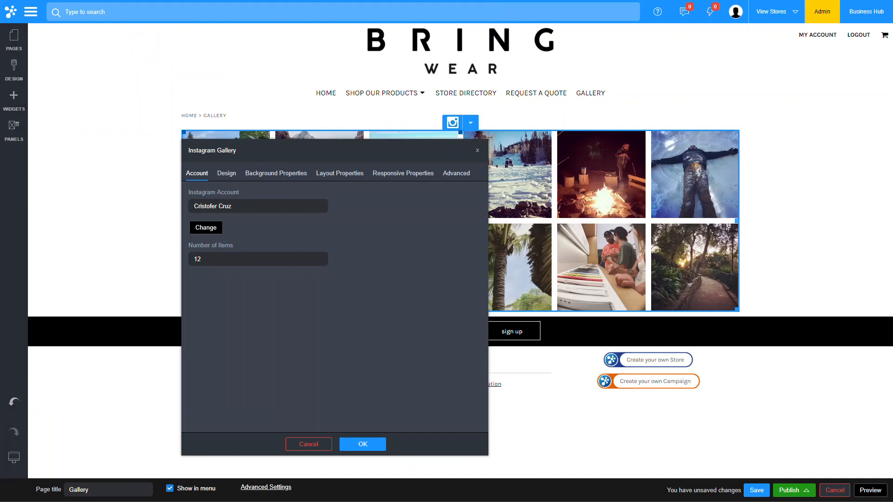
click(361, 445)
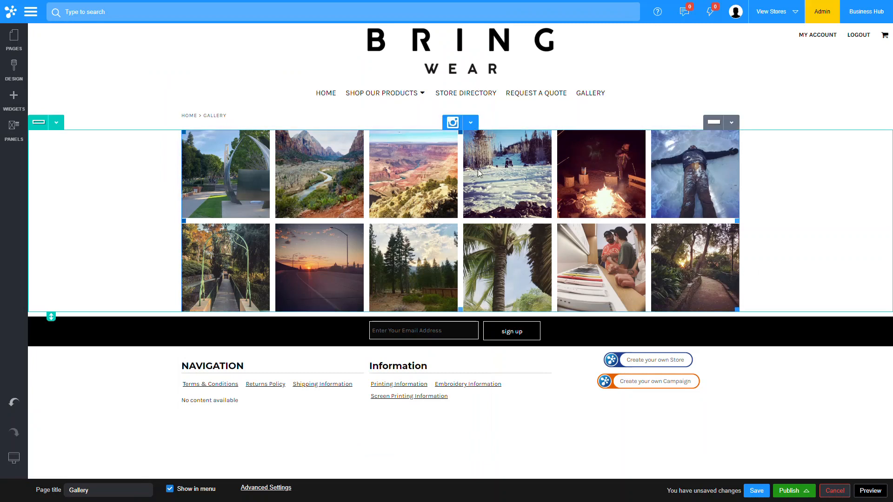
- Try the Masonry layout on the Instagram gallery and set it back to Grid
click(471, 124)
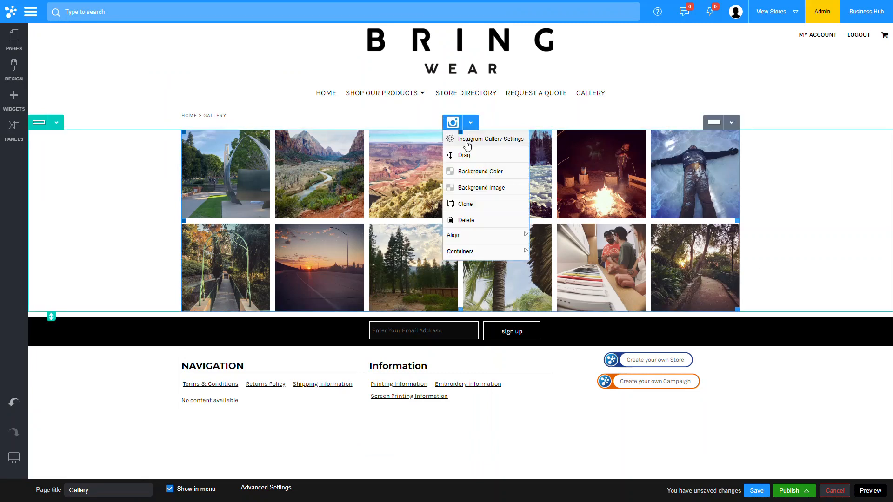
click(466, 140)
click(63, 253)
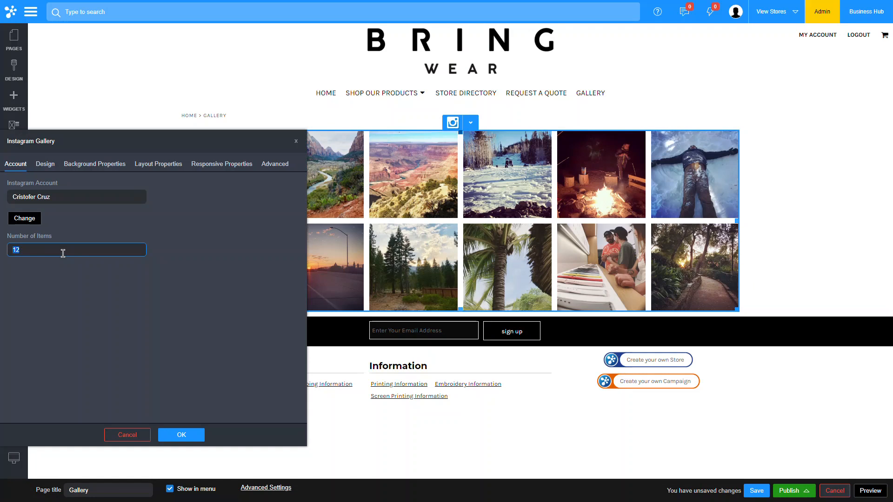
click(46, 164)
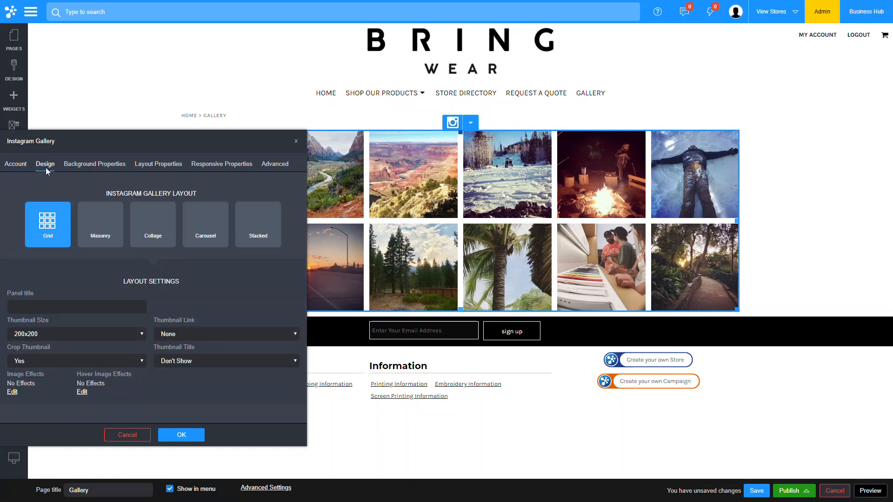
click(95, 231)
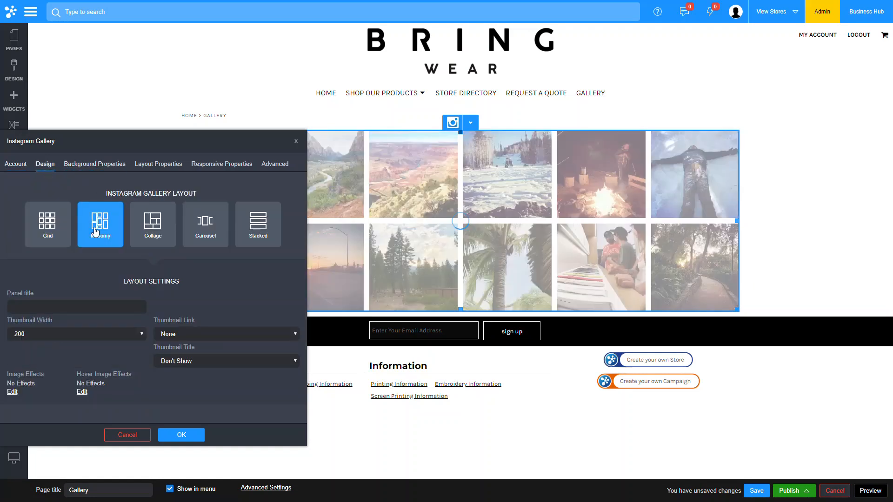
click(57, 237)
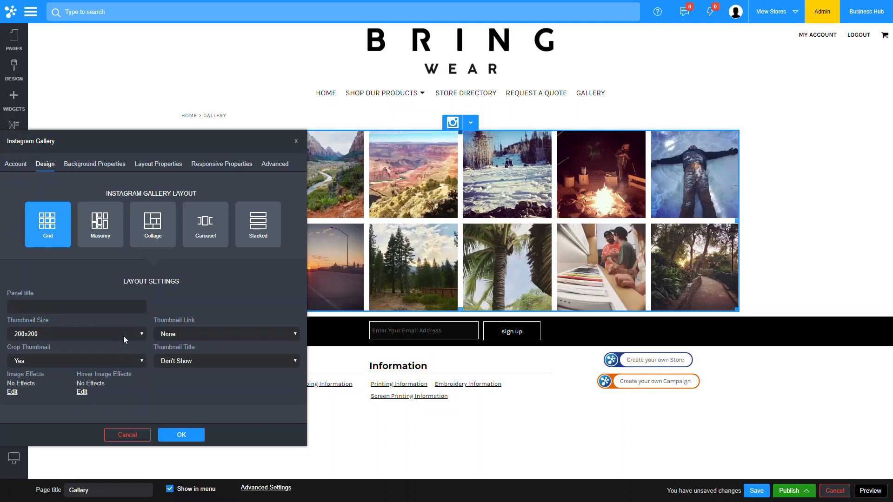
click(195, 435)
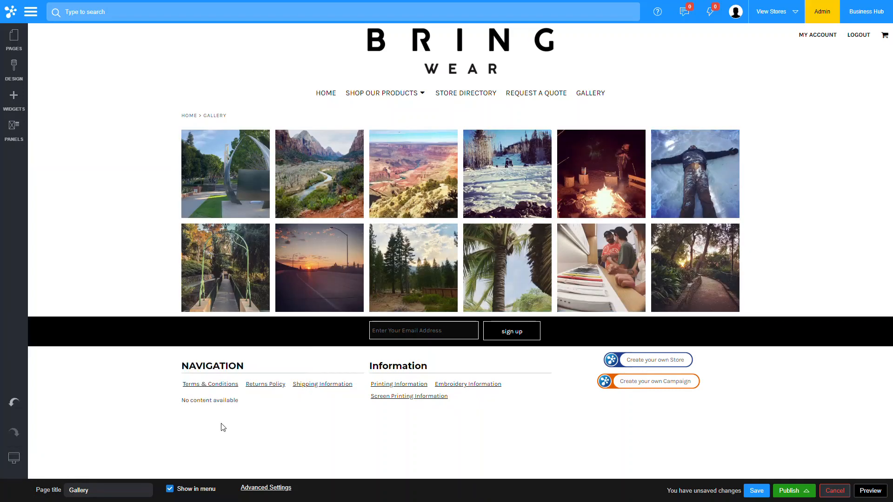
- Save the Gallery page
click(763, 490)
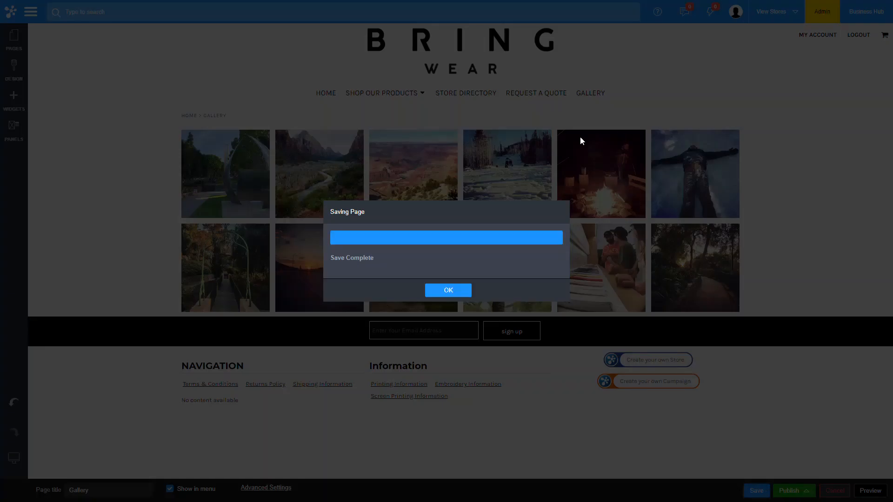
click(458, 289)
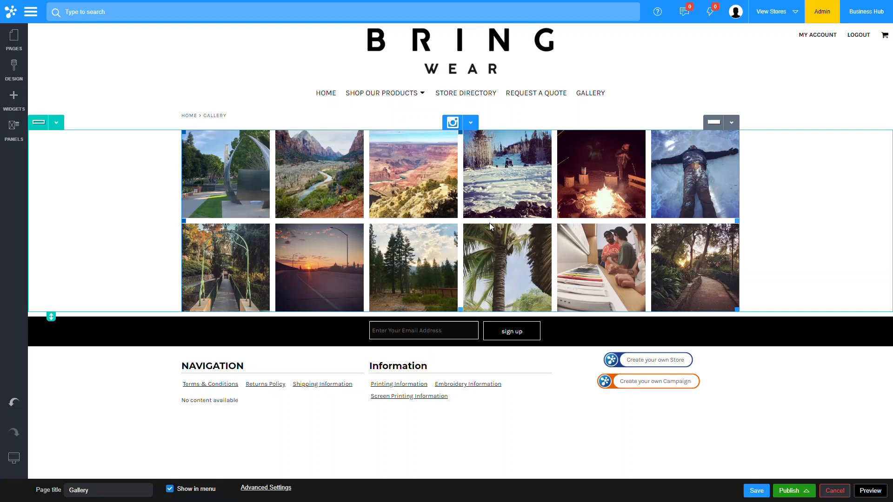
- Copy the tagline "Bring Wear offers high quality printed and embroidered apparel." from the existing store's home page and return to the theme editor
key(ctrl+Tab)
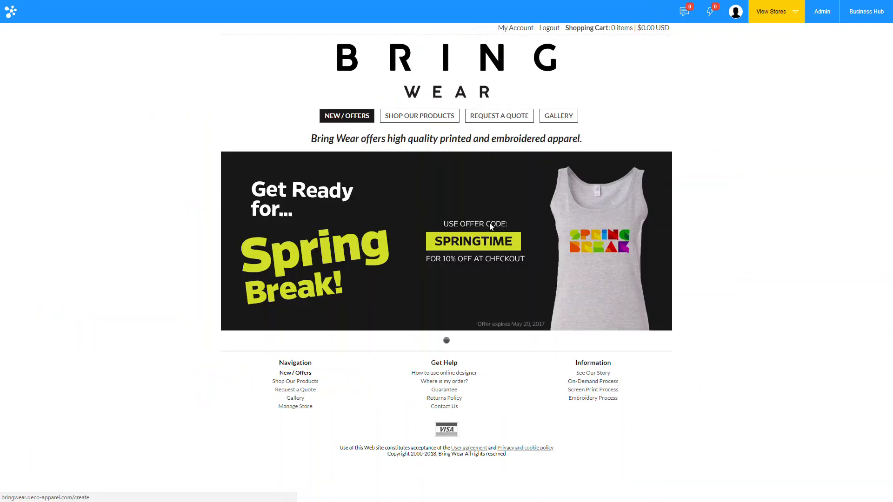
key(ctrl+shift+Tab)
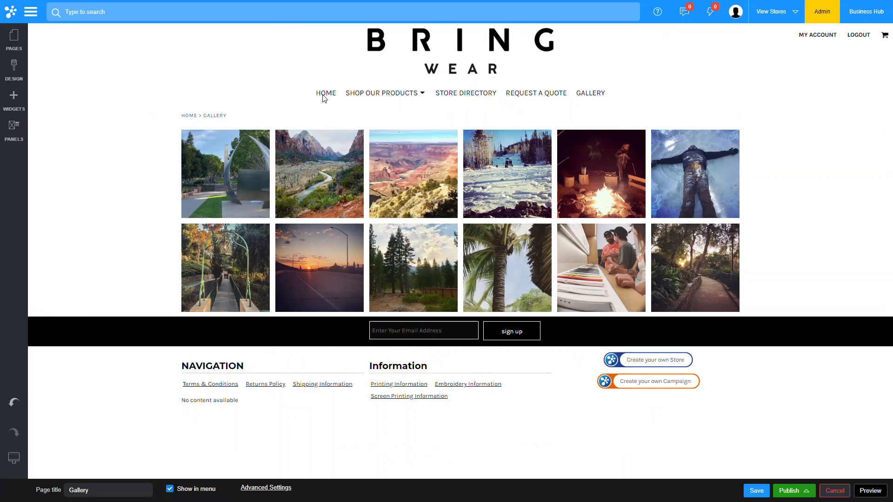
key(ctrl+Tab)
drag(311, 138, 575, 137)
key(alt+Tab)
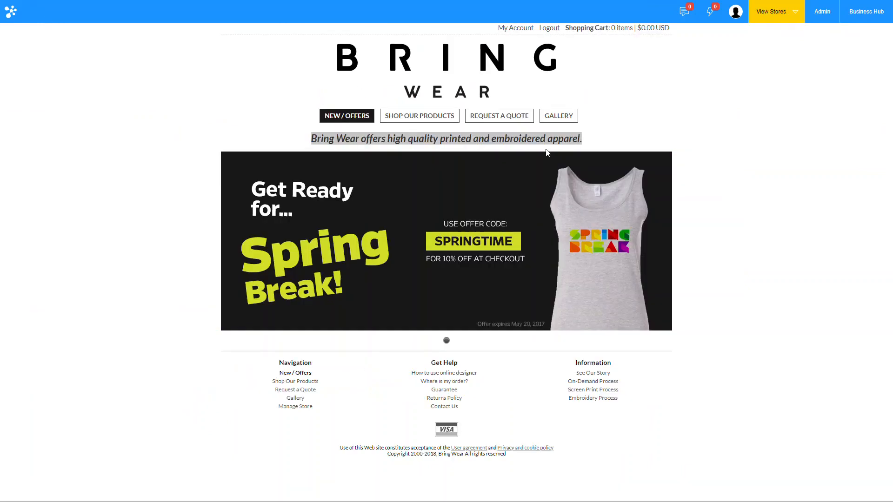
click(185, 136)
key(ctrl+shift+Tab)
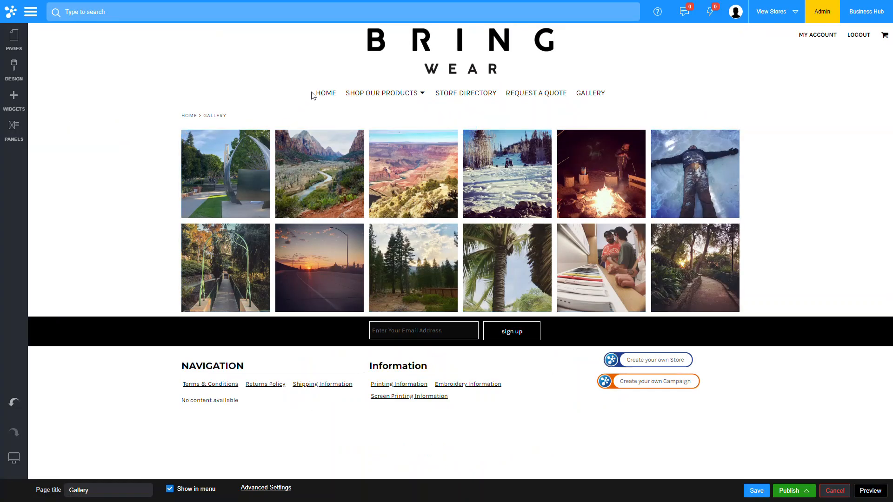
- Open the Home page for editing and add a Text widget between the navigation menu and the banner image
click(21, 44)
click(52, 85)
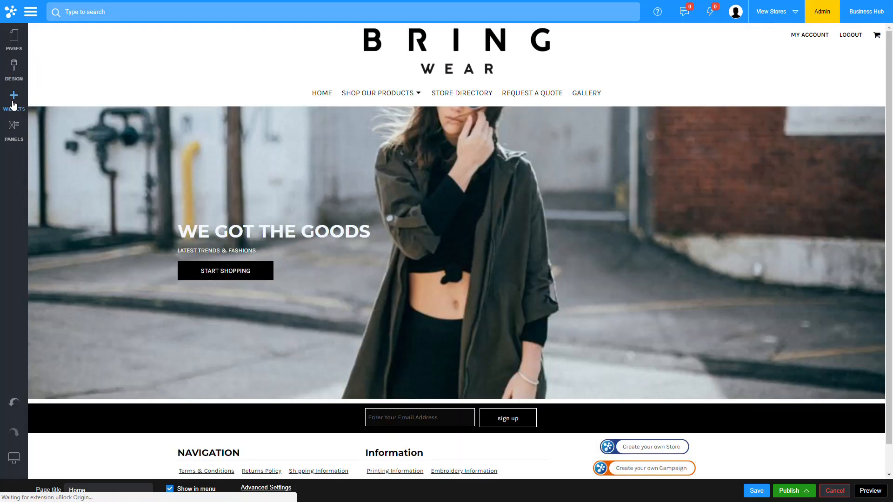
click(13, 103)
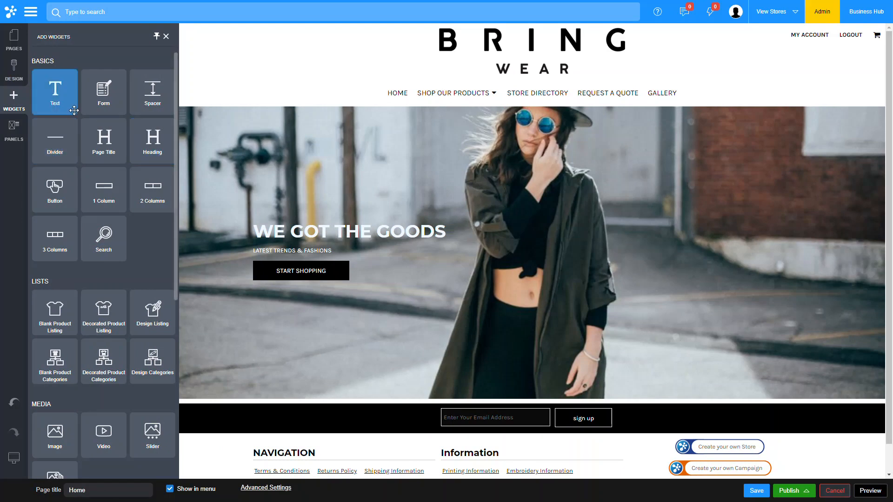
drag(57, 95, 442, 103)
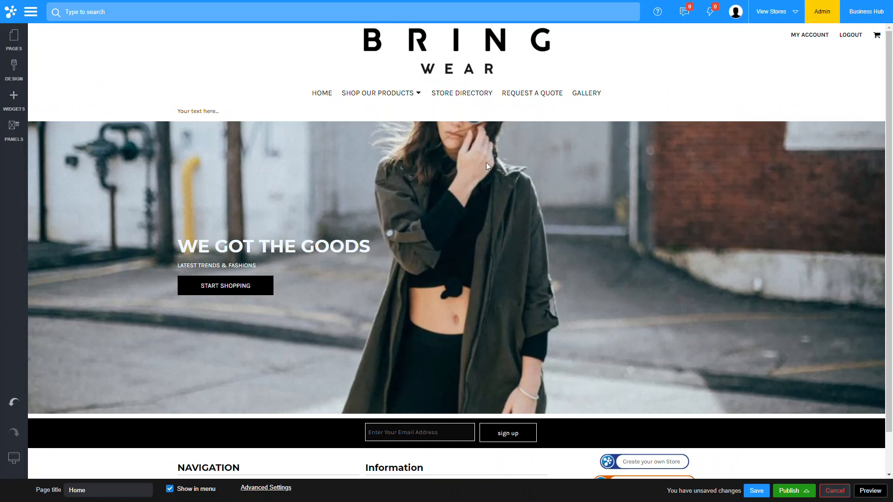
- Replace the placeholder text with "Bring Wear offers high quality printed and embroidered apparel." and center it
triple_click(200, 111)
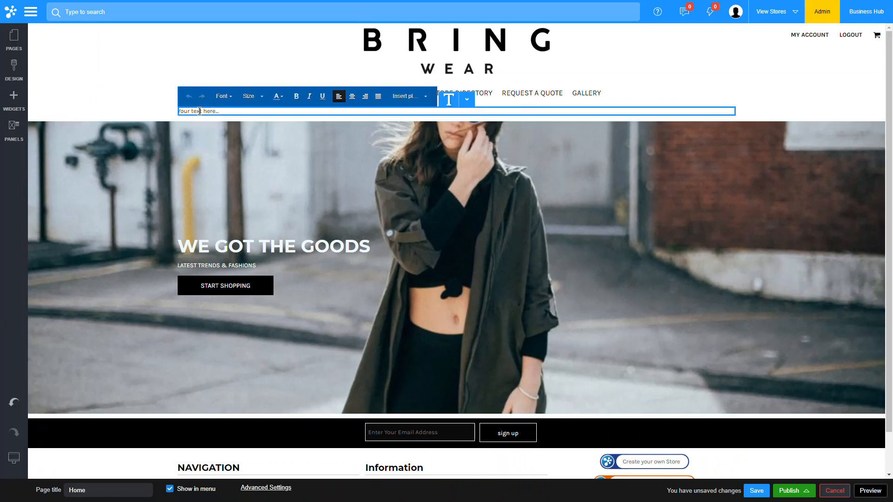
text(Bring Wear offers high quality printed and embroidered apparel.)
key(ctrl+a)
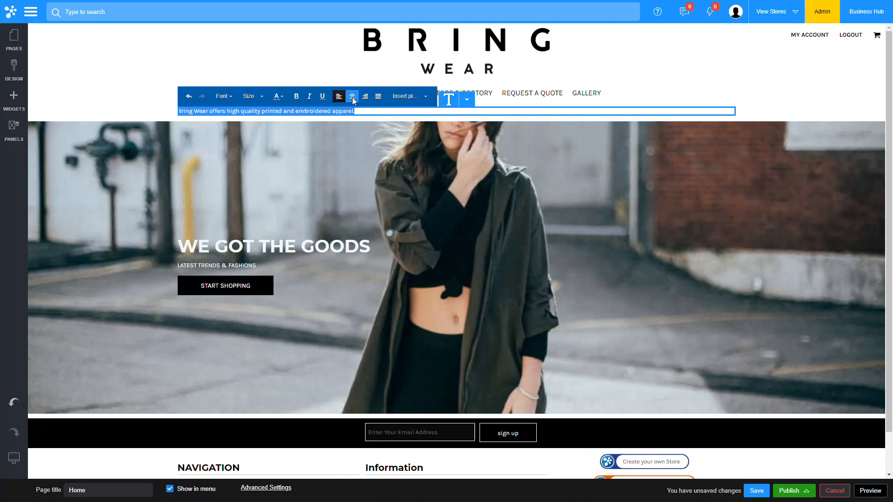
click(352, 96)
- Set the tagline's font size to 22 after trying 18
click(251, 96)
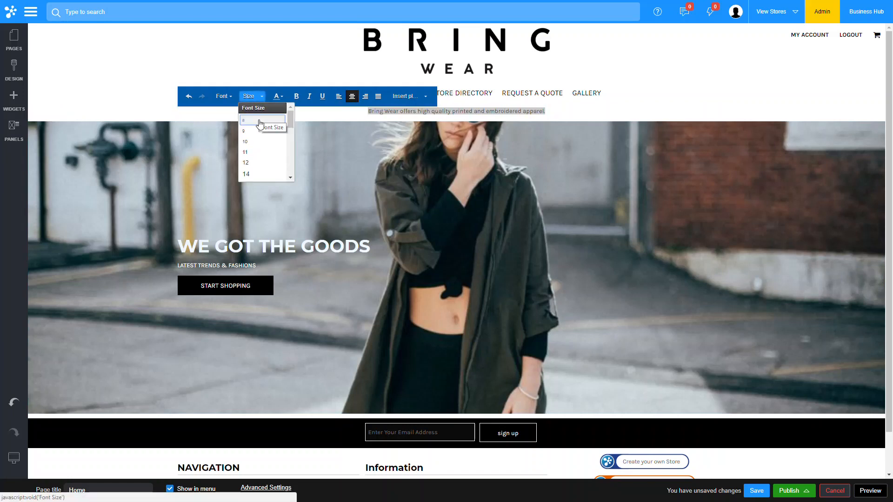
scroll(258, 174, down, 2)
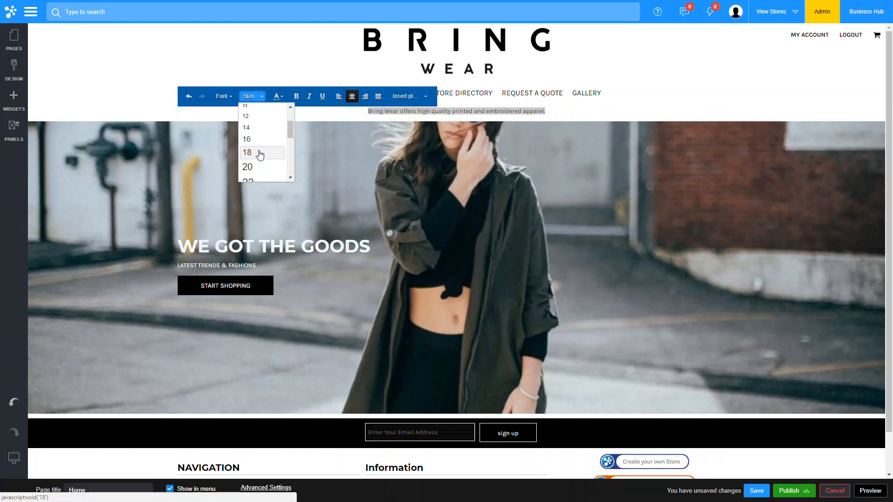
click(259, 152)
click(251, 96)
scroll(260, 139, down, 2)
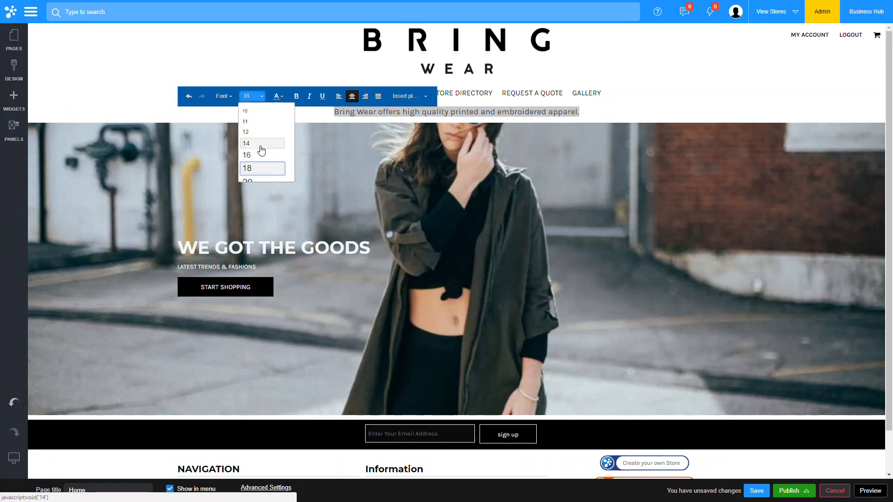
scroll(260, 165, down, 2)
click(260, 176)
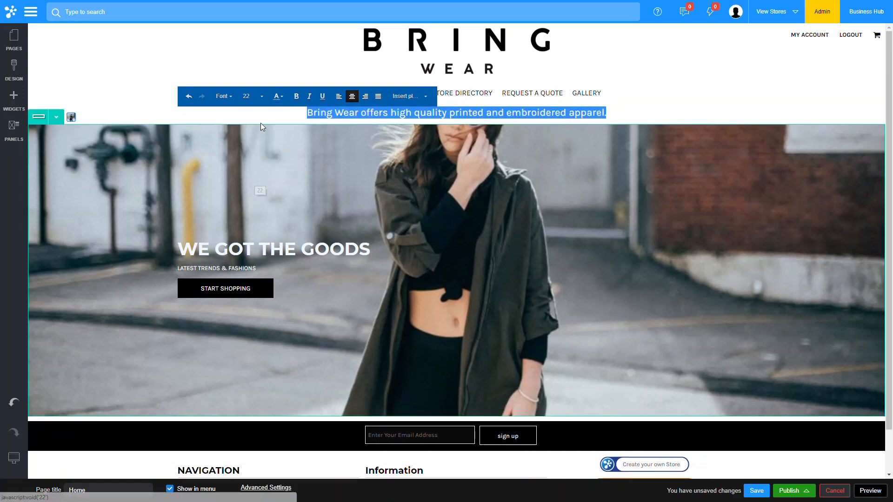
- Set the tagline's font to Alfa Slab One
click(224, 97)
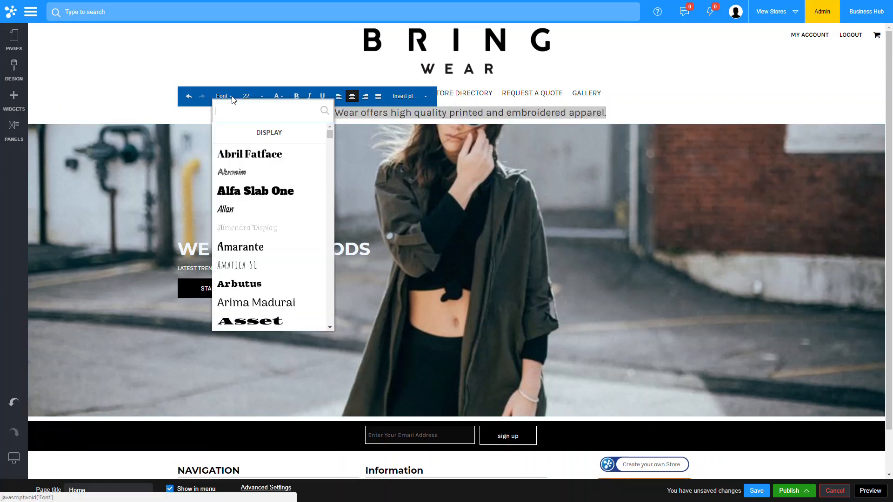
click(250, 191)
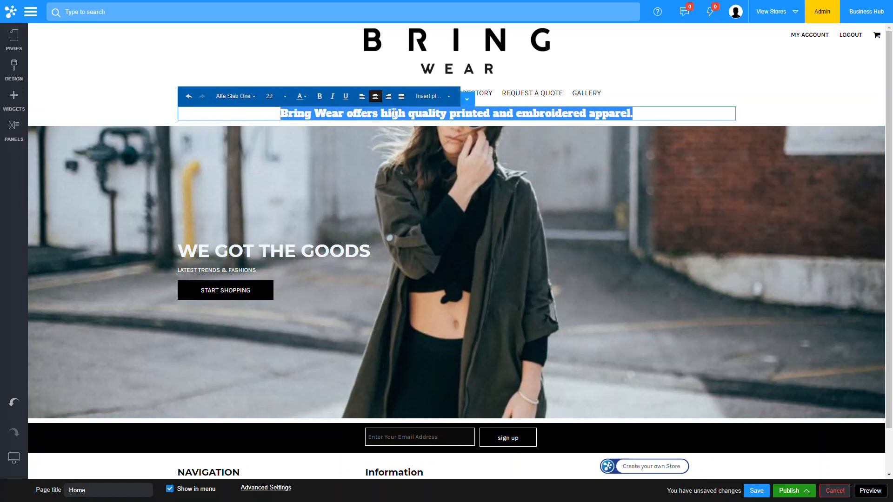
click(621, 116)
click(645, 84)
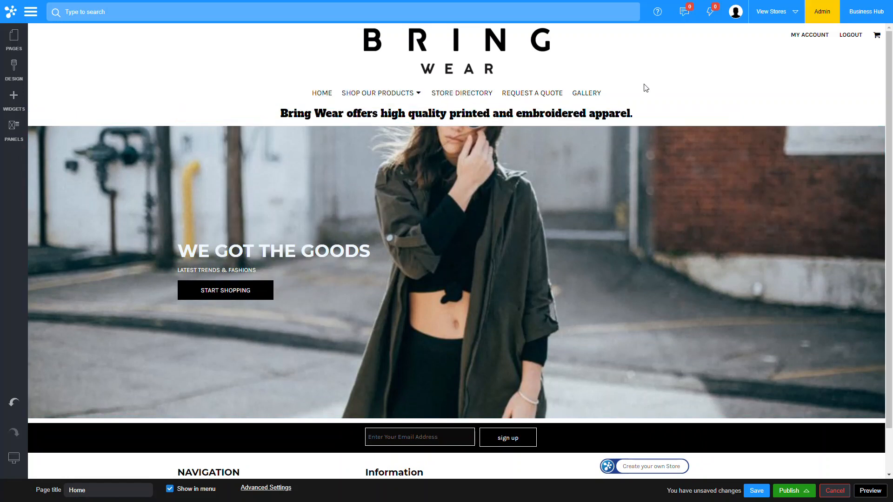
- Change the tagline's font to Aubrey and leave text editing
click(595, 114)
click(256, 98)
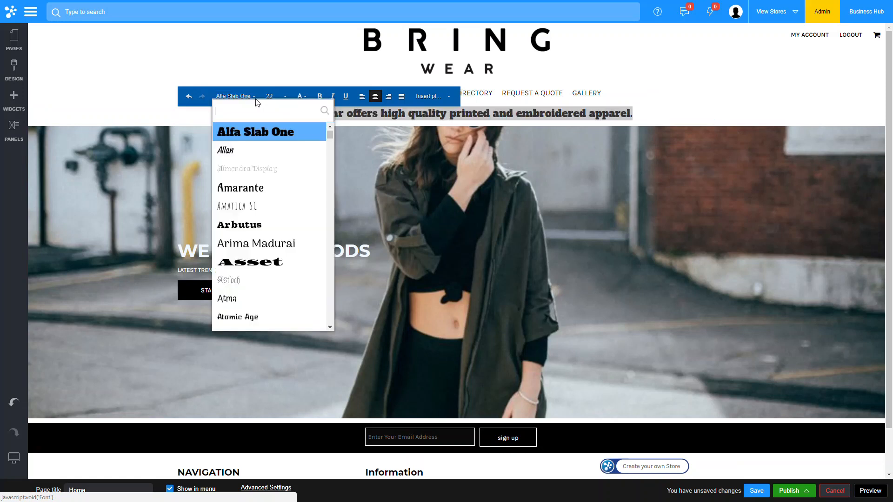
scroll(256, 177, down, 1)
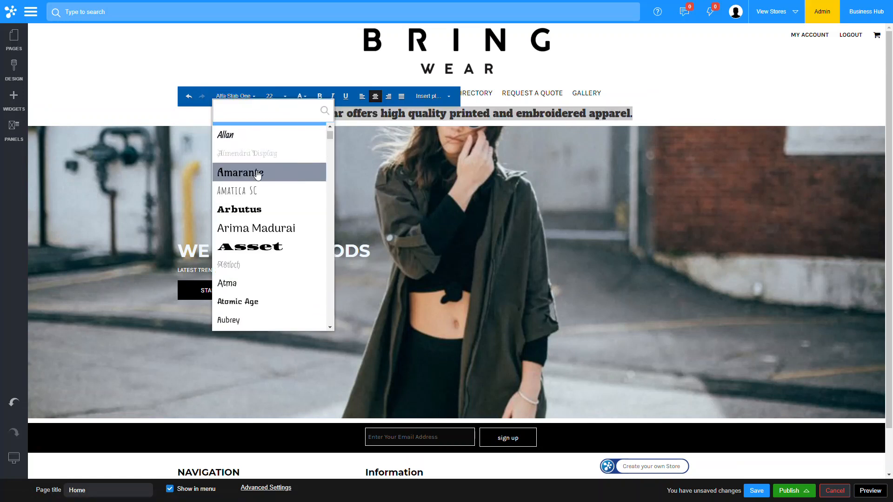
scroll(256, 175, down, 2)
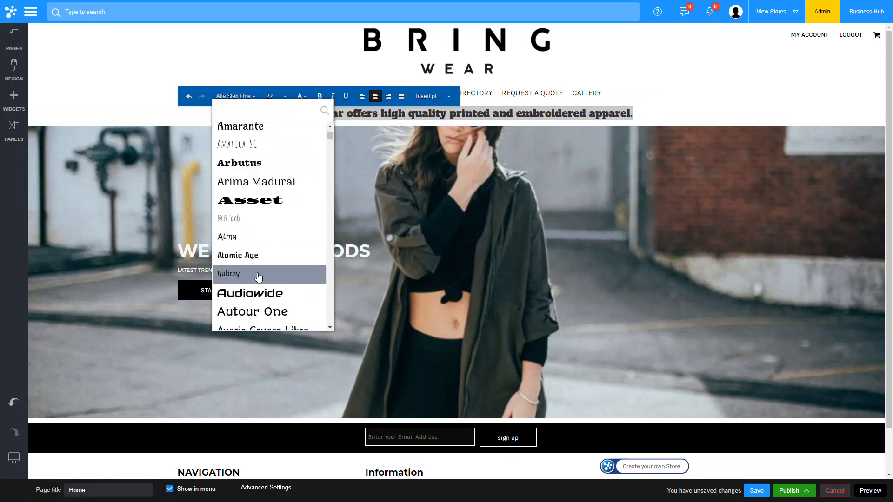
click(259, 274)
click(661, 96)
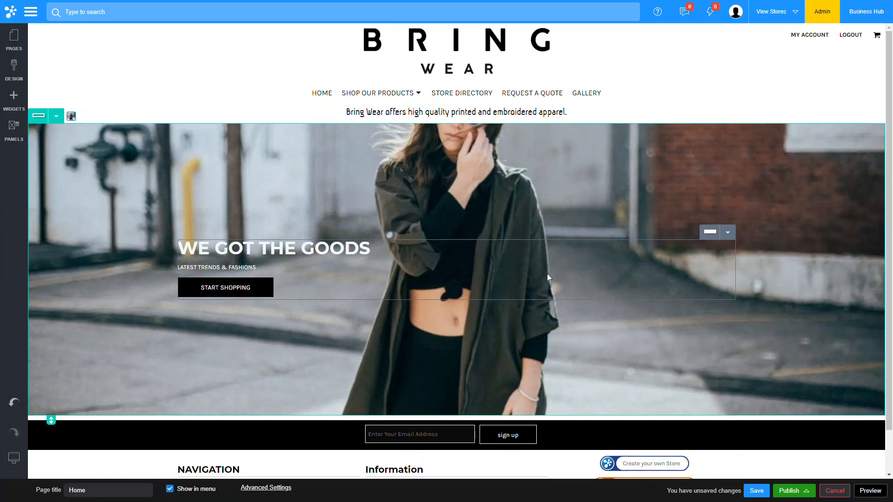
- Save the Home page and compare its layout, down to the footer, with the original Bring Wear store
click(756, 491)
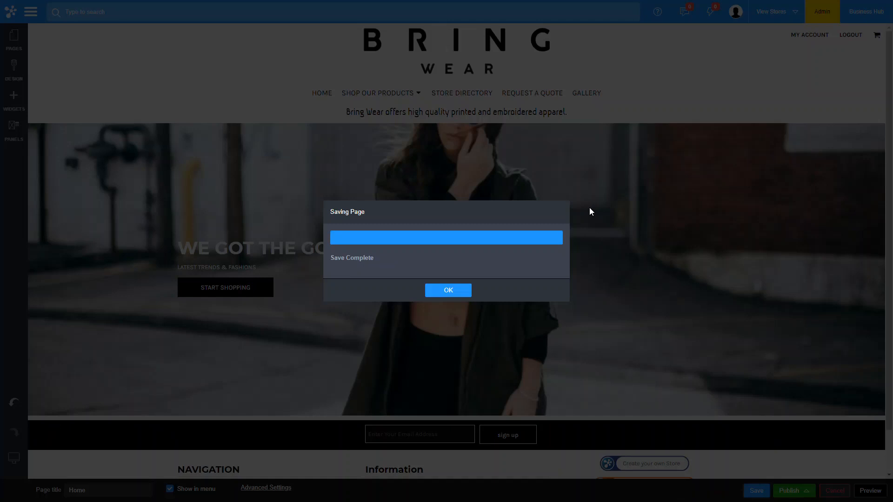
click(452, 291)
key(ctrl+Tab)
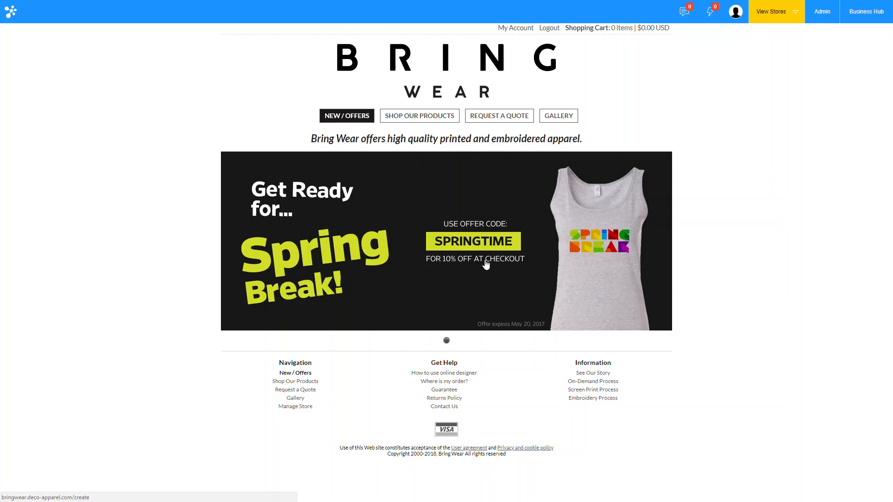
key(ctrl+Tab)
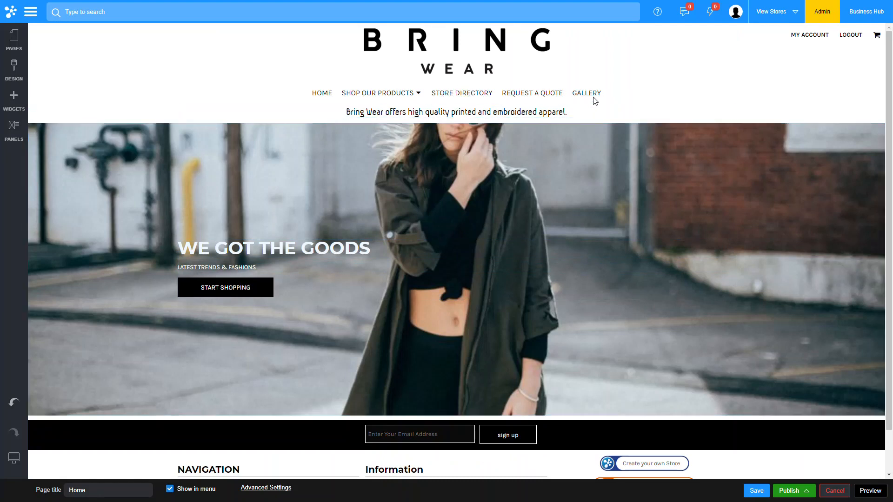
scroll(584, 214, down, 1)
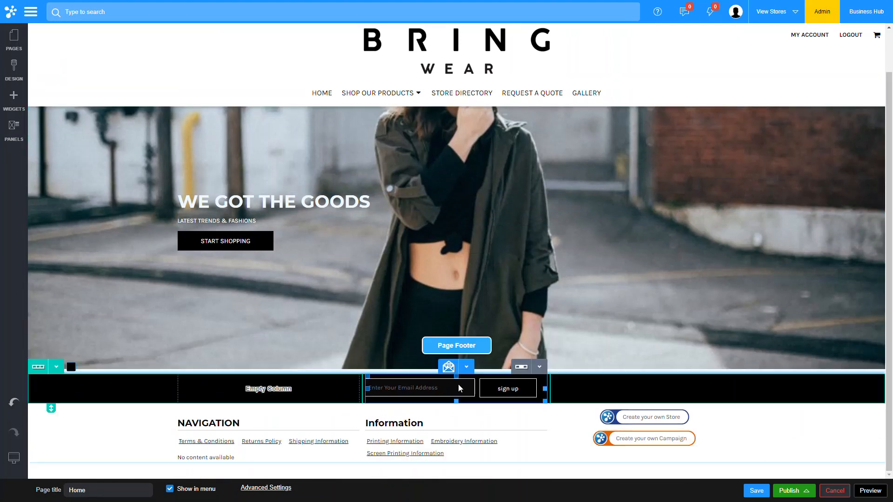
scroll(473, 325, up, 1)
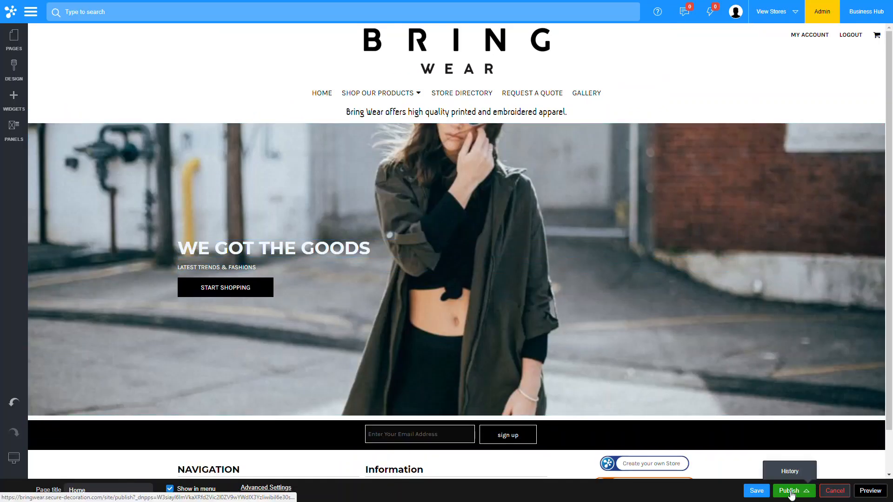
- Publish the website, check the home page on the reloaded live store, and return to the page editor
click(789, 491)
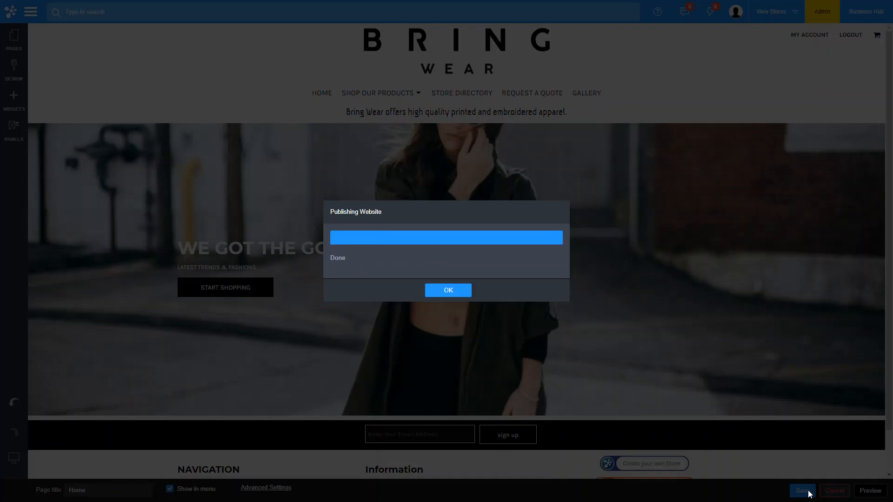
click(454, 290)
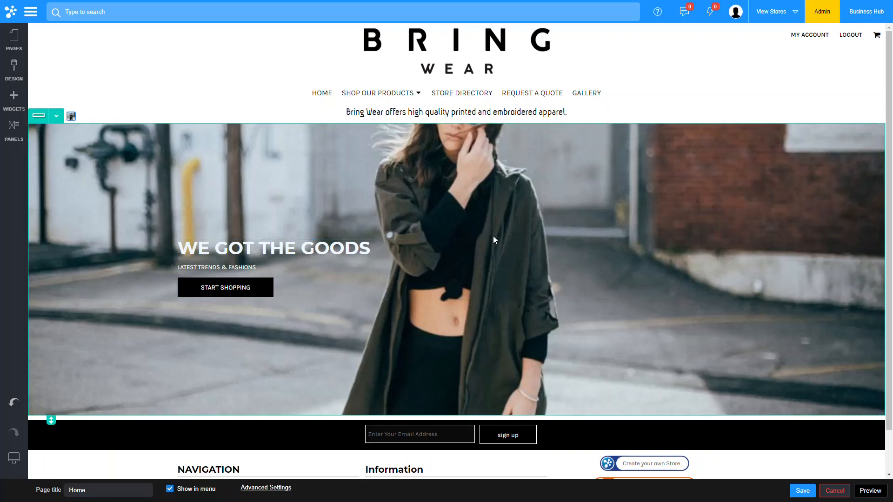
key(ctrl+Tab)
key(F5)
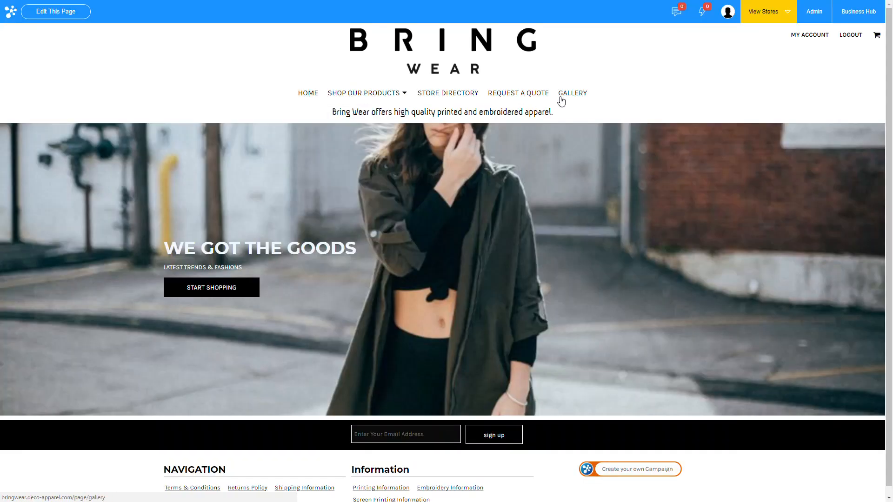
scroll(612, 299, down, 1)
scroll(612, 298, up, 1)
key(ctrl+Tab)
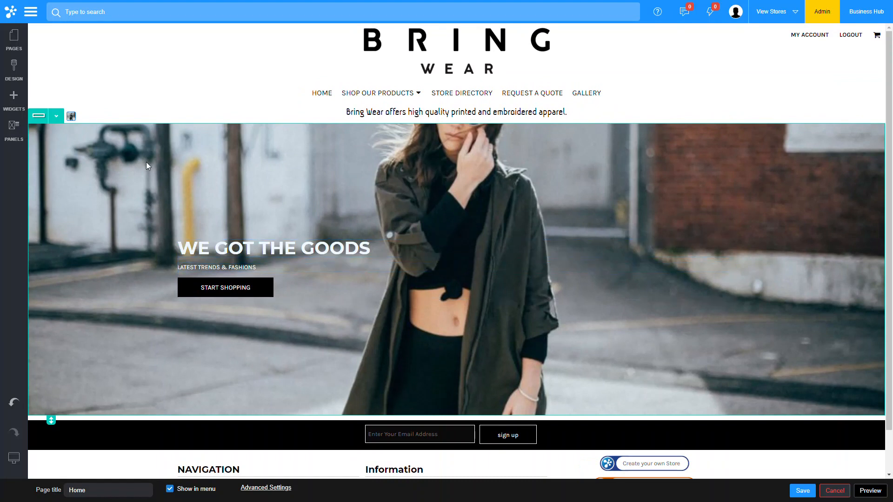
- Open the management dashboard of the bringclone store from the websites list
click(31, 12)
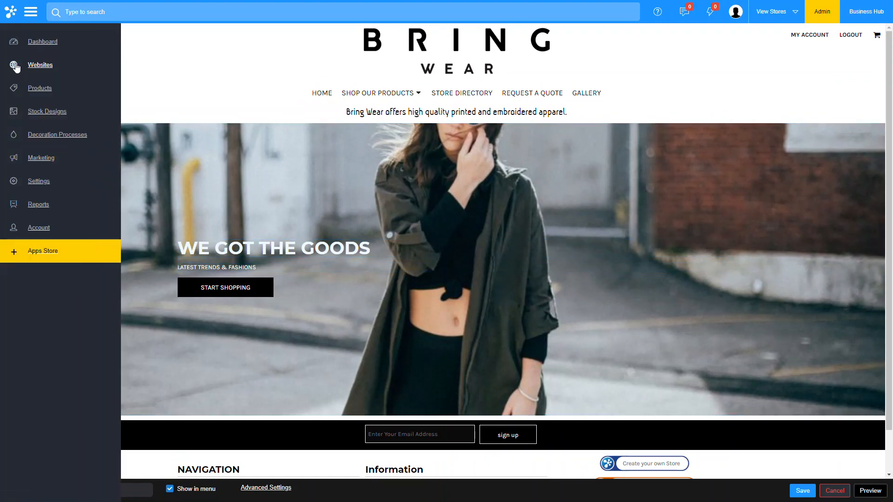
click(21, 65)
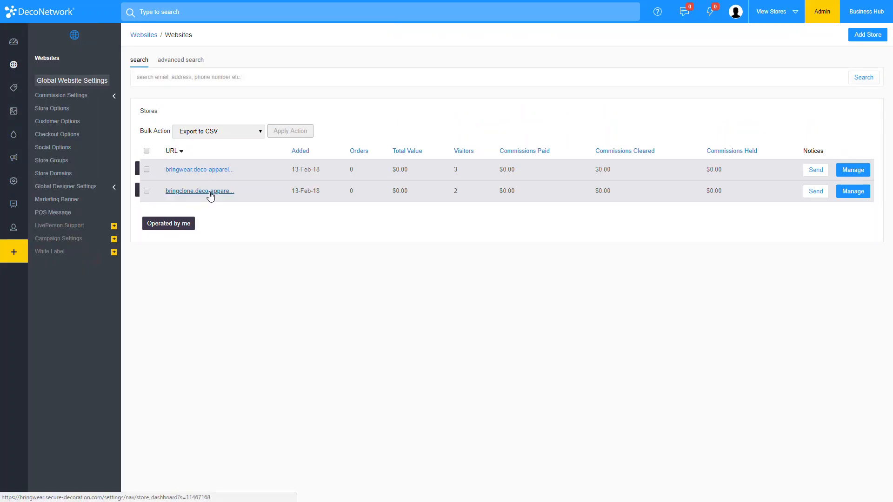
click(854, 194)
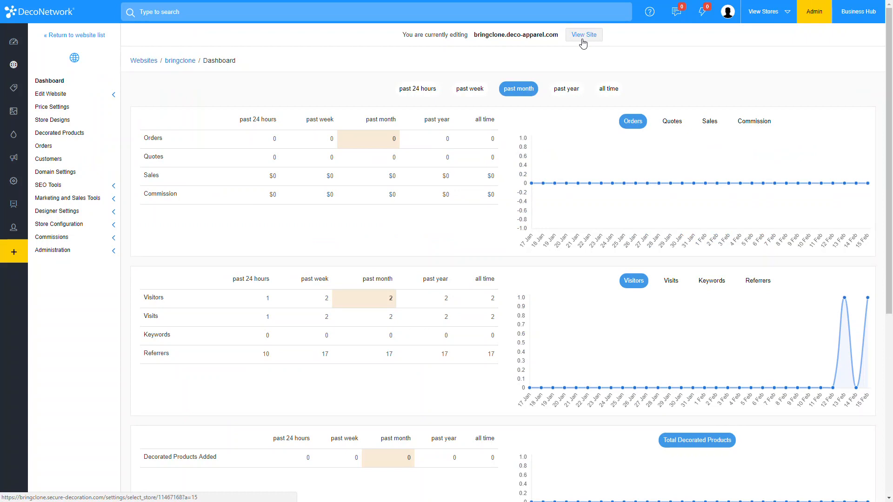
- View the bringclone store's live site, and open its Website Pages for editing
click(583, 44)
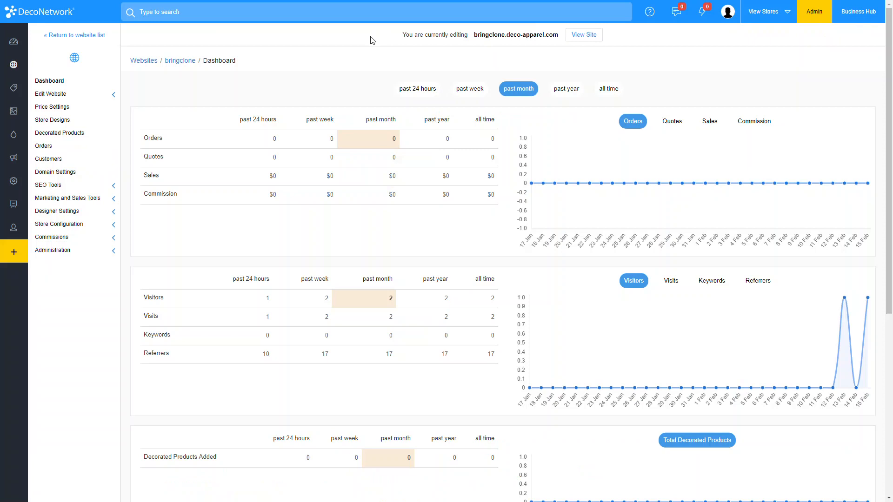
click(49, 93)
click(90, 112)
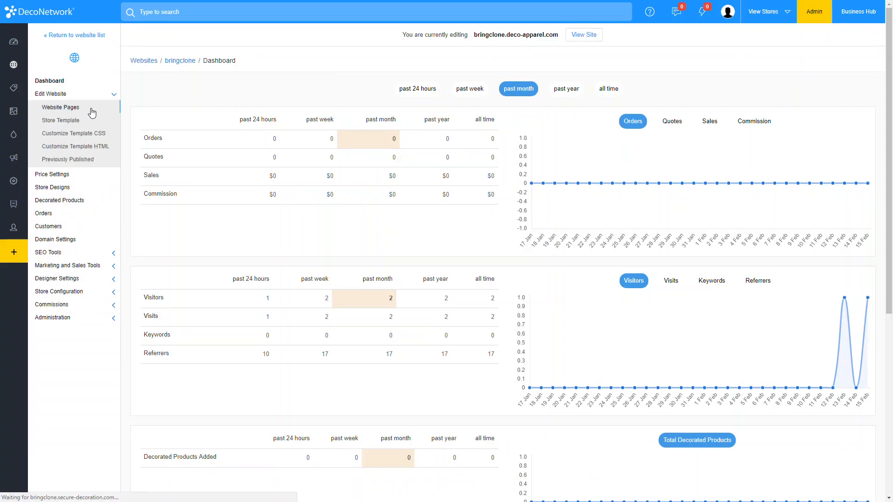